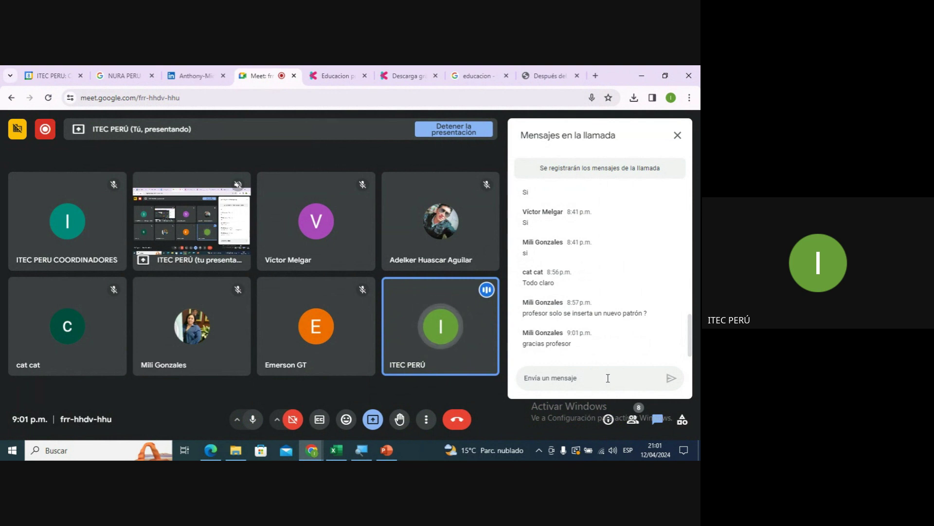
Switch to PowerPoint and display the first slide of the presentation
left_click(386, 450)
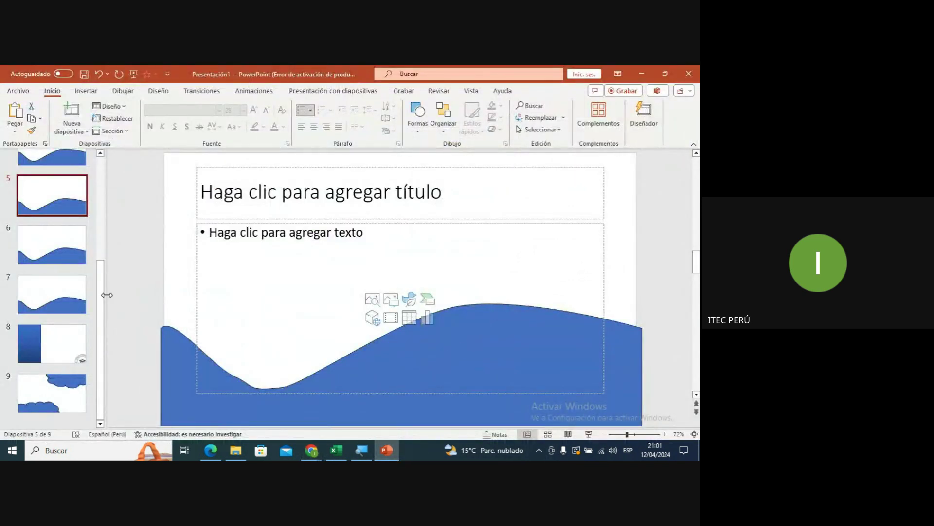
scroll(57, 251, "up", 4)
left_click(62, 171)
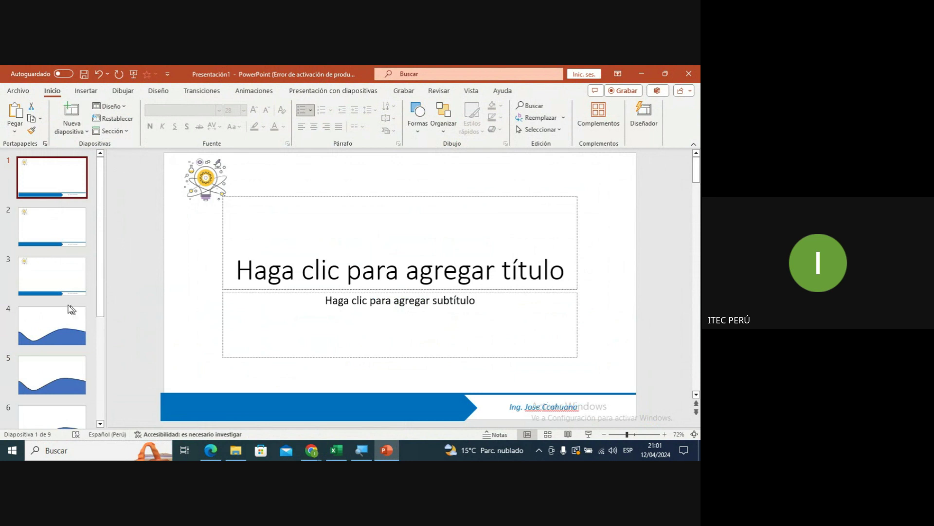
Save a copy of the presentation as a PDF named Presentación1 in the Documents folder
left_click(20, 92)
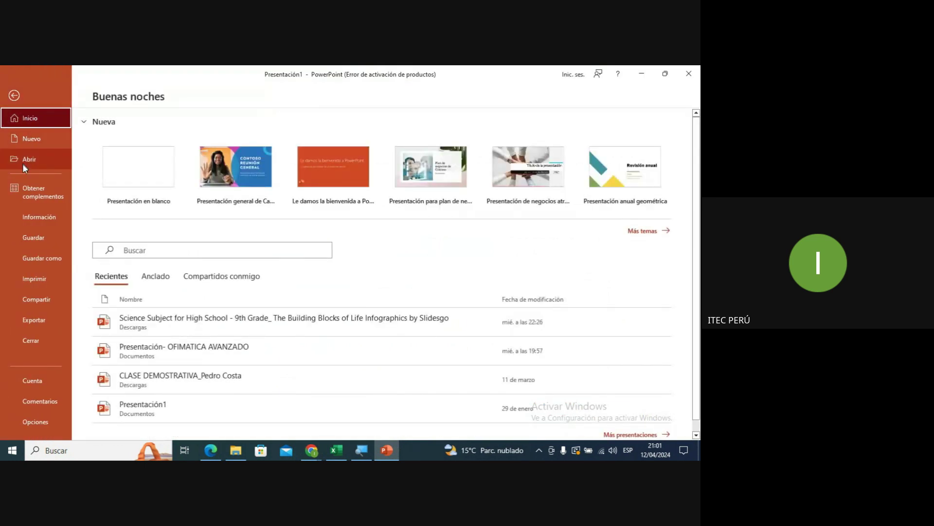
left_click(36, 321)
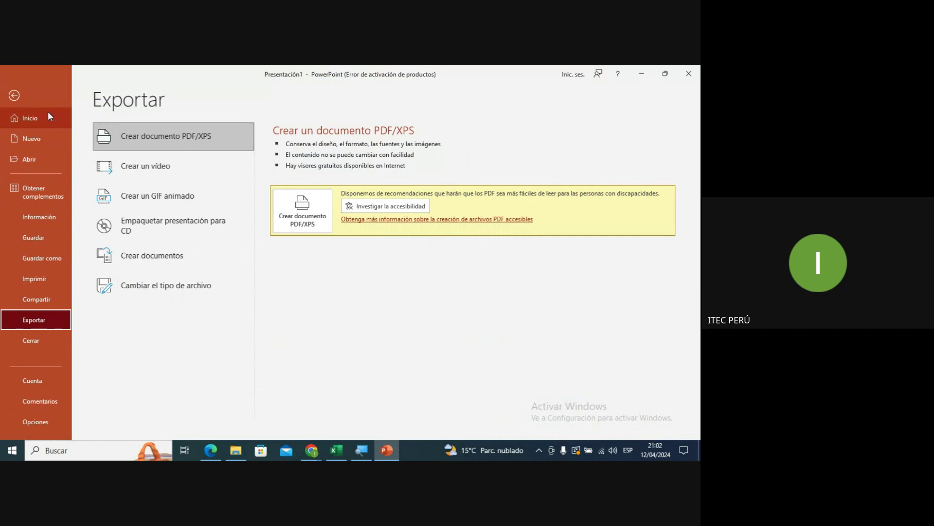
left_click(32, 258)
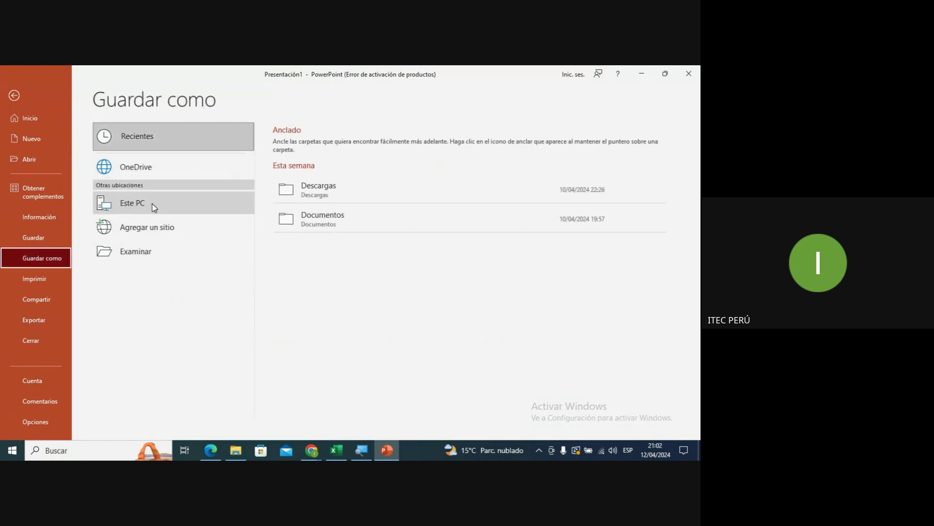
left_click(153, 207)
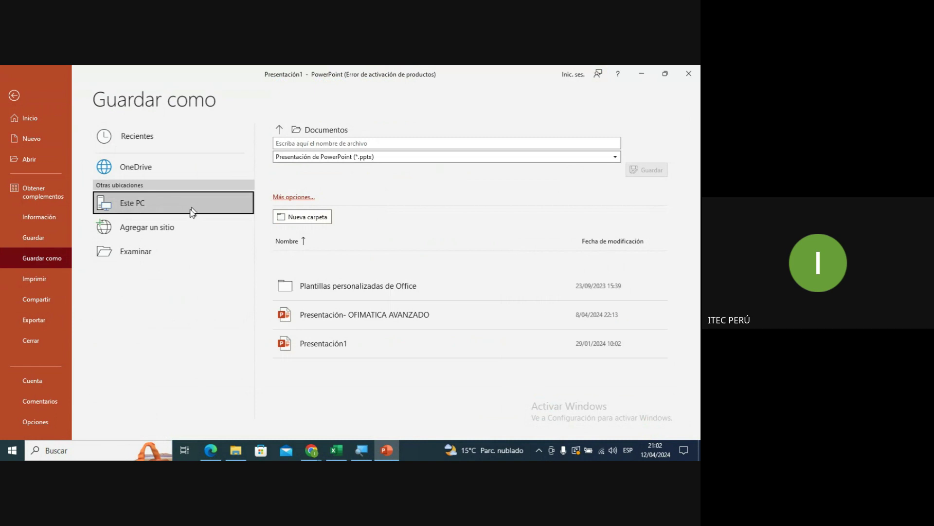
left_click(188, 253)
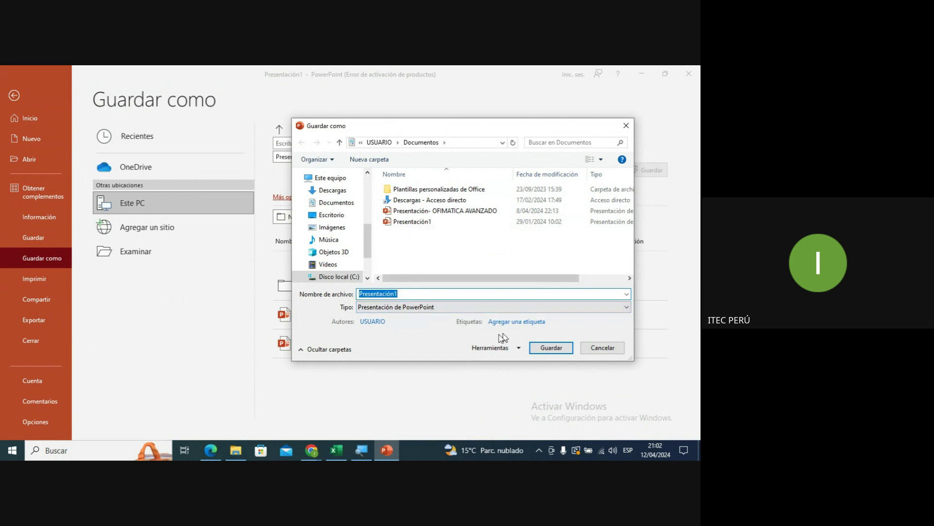
left_click(384, 307)
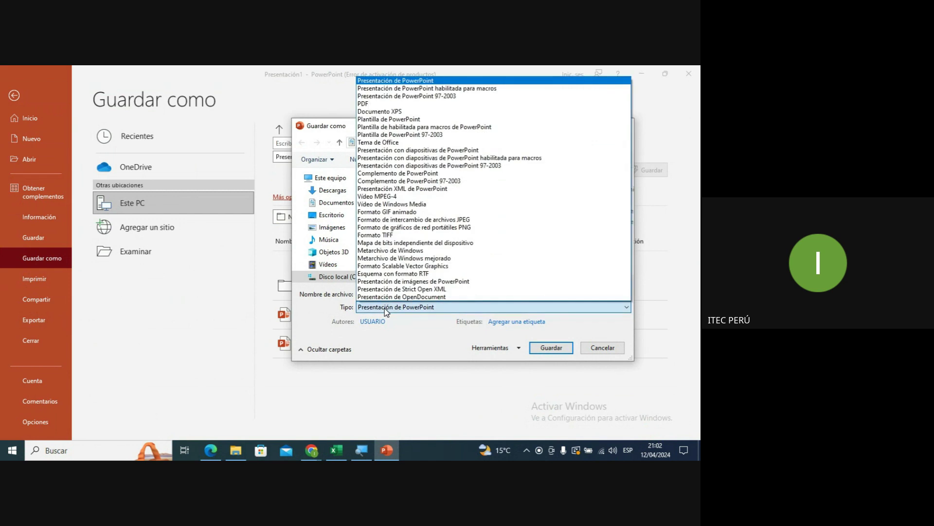
left_click(438, 104)
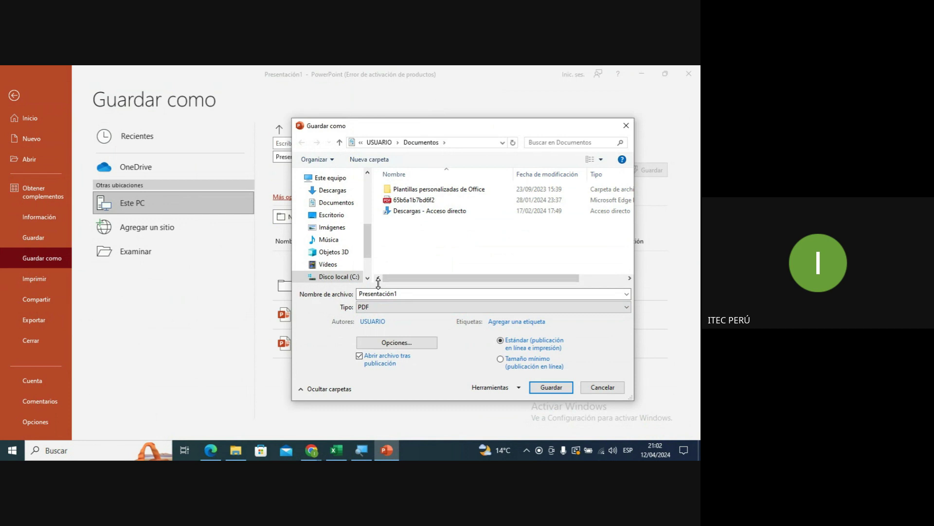
left_click(547, 386)
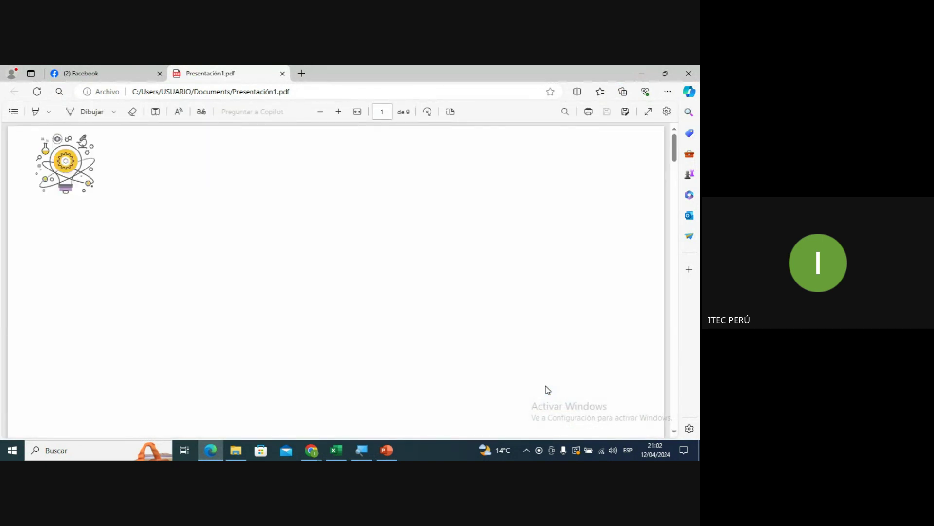
Review the pages of the exported PDF through to the last one, and close the document
left_click(320, 117)
left_click(319, 117)
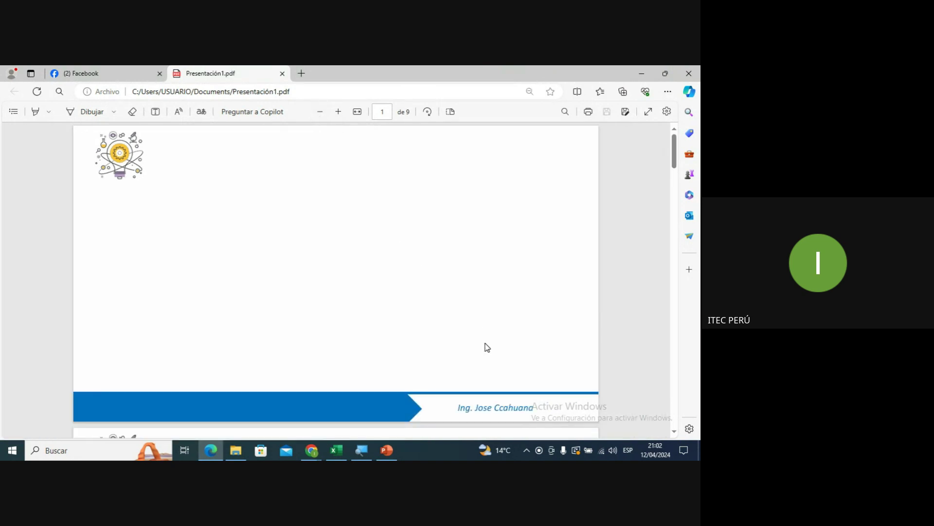
scroll(487, 340, "down", 5)
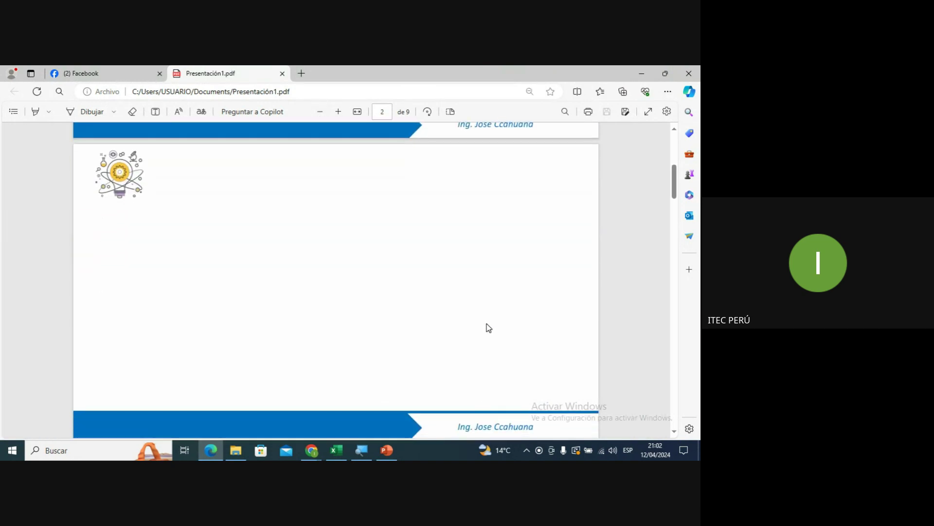
scroll(486, 323, "down", 8)
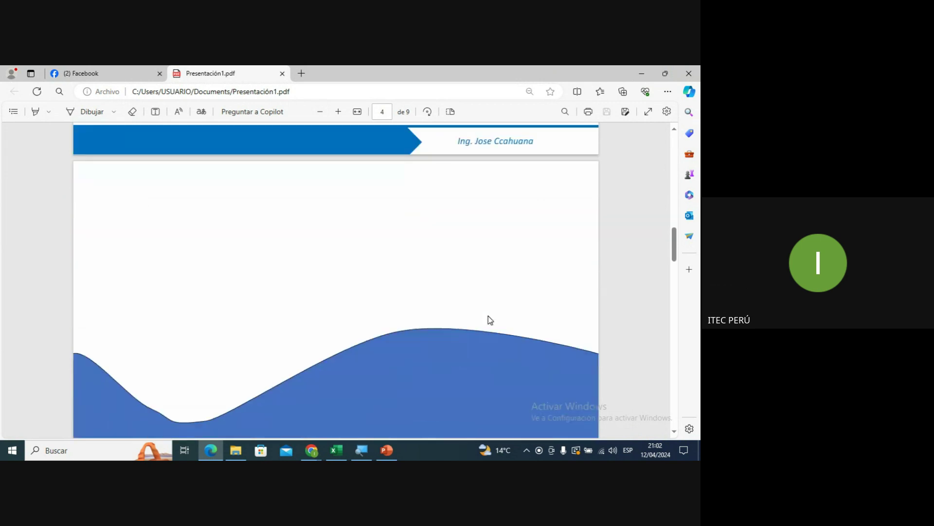
scroll(489, 316, "down", 2)
scroll(489, 313, "up", 6)
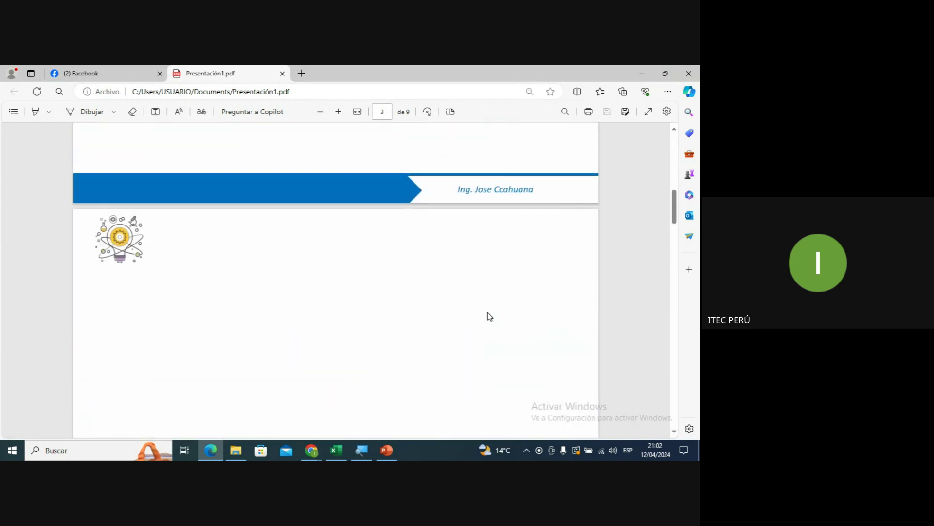
scroll(489, 316, "up", 5)
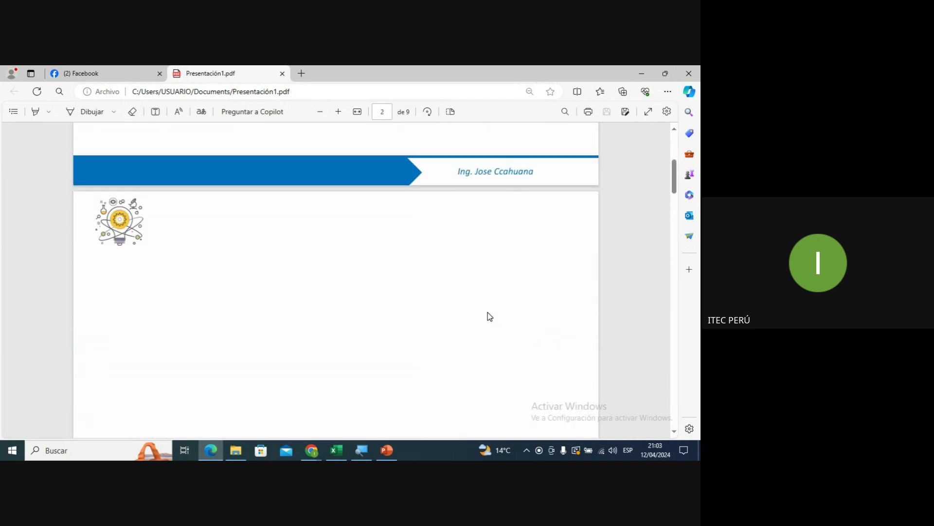
scroll(322, 258, "down", 5)
scroll(328, 239, "down", 15)
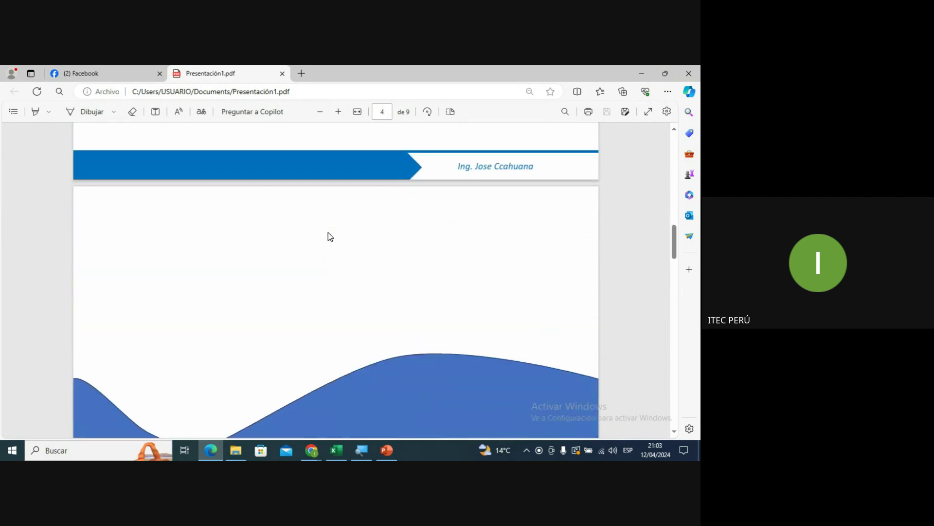
scroll(355, 234, "down", 15)
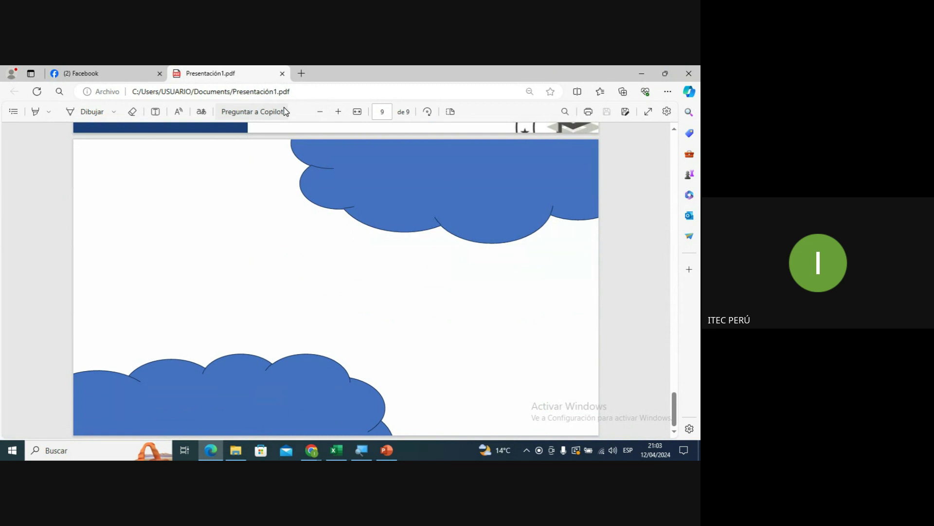
left_click(282, 73)
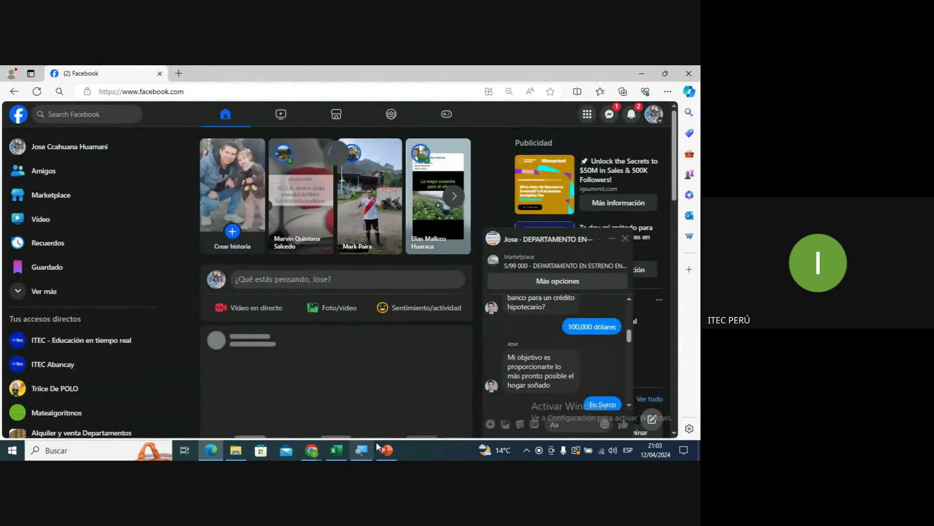
Return to PowerPoint and save the file as Presentación1 in Documents with the type Presentación con diapositivas de PowerPoint
left_click(387, 450)
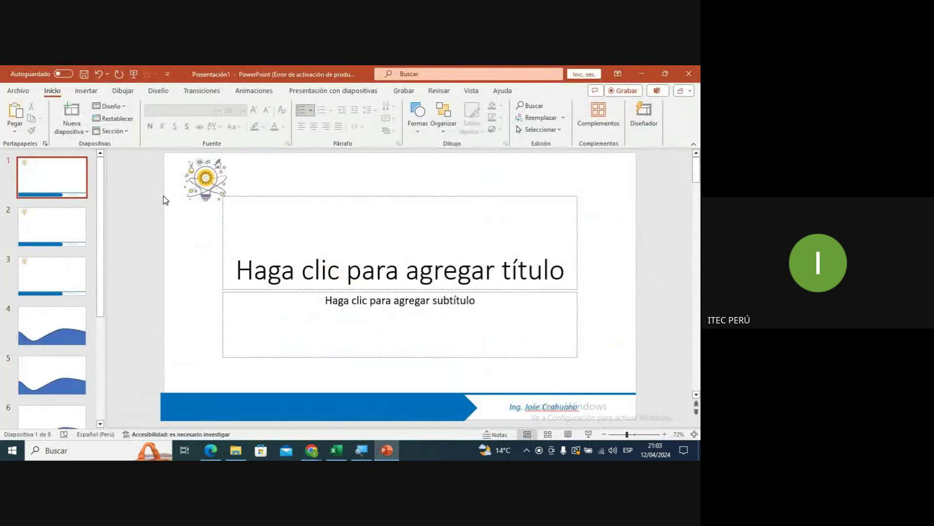
left_click(18, 91)
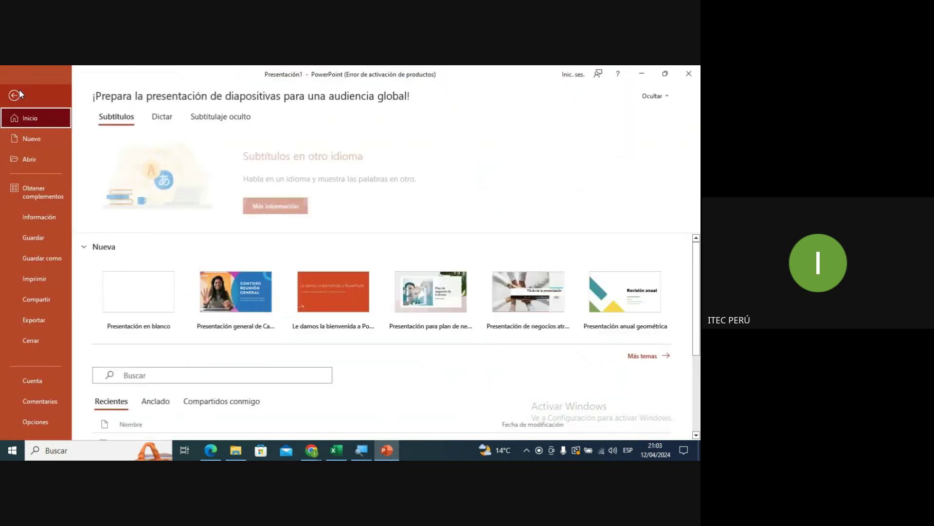
left_click(36, 258)
left_click(149, 250)
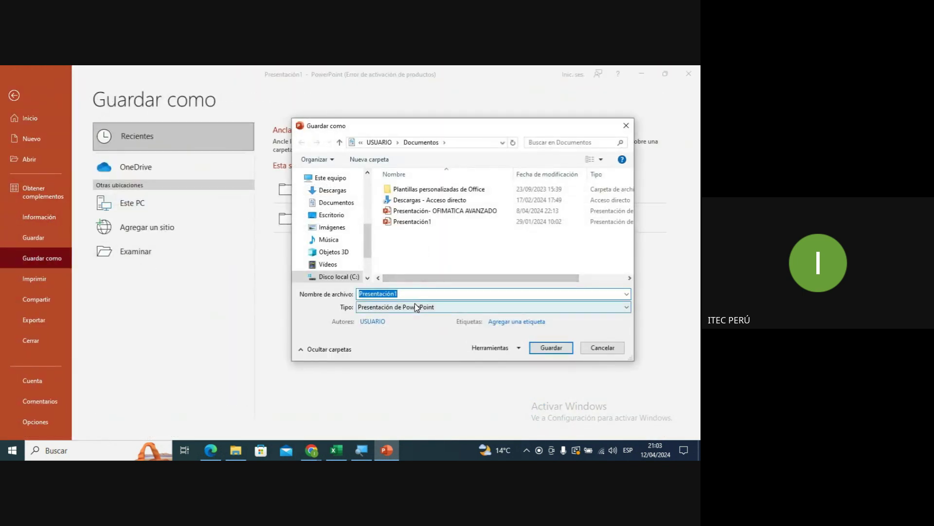
left_click(414, 306)
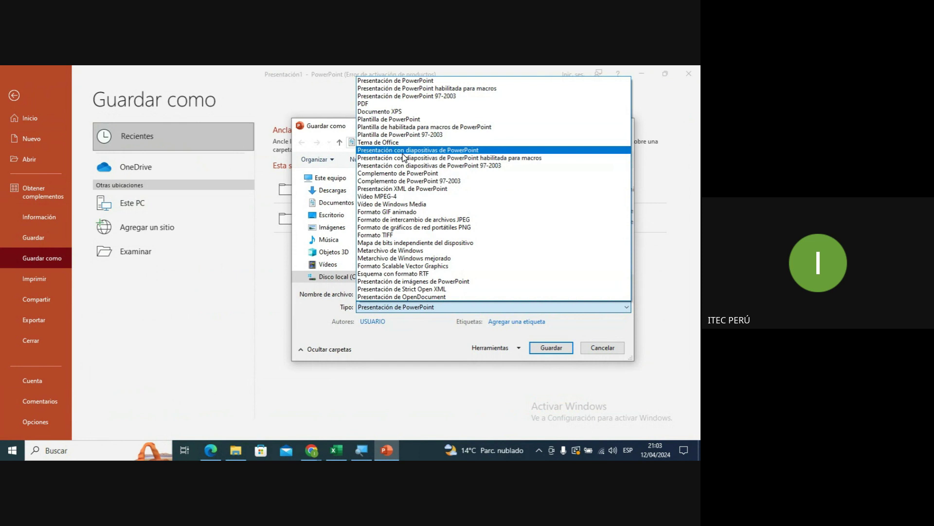
left_click(441, 150)
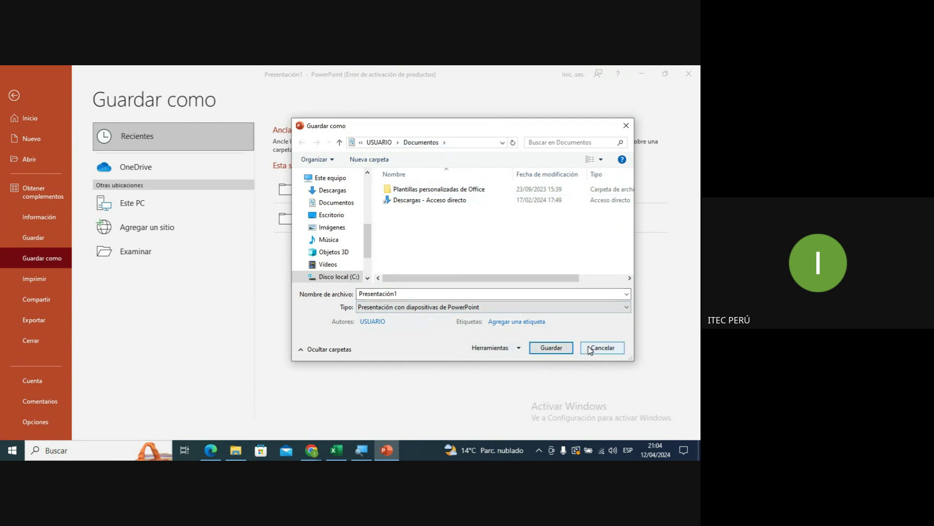
left_click(551, 348)
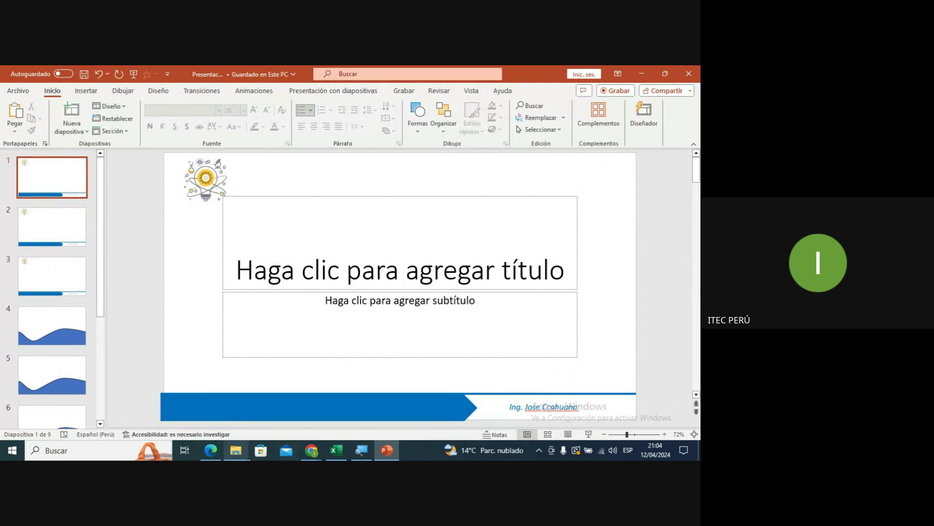
Switch to File Explorer, locate the Presentación1 slide show file in the Documents folder and open it
left_click(241, 450)
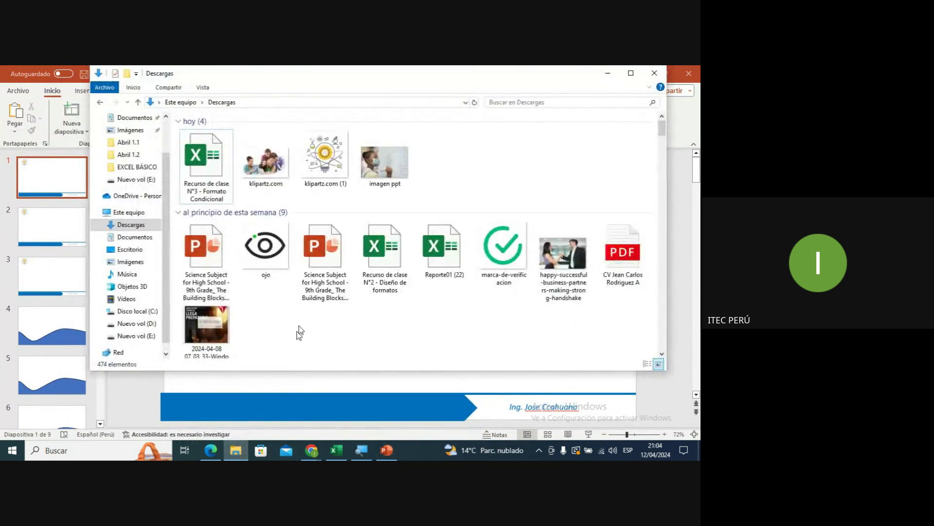
left_click(142, 327)
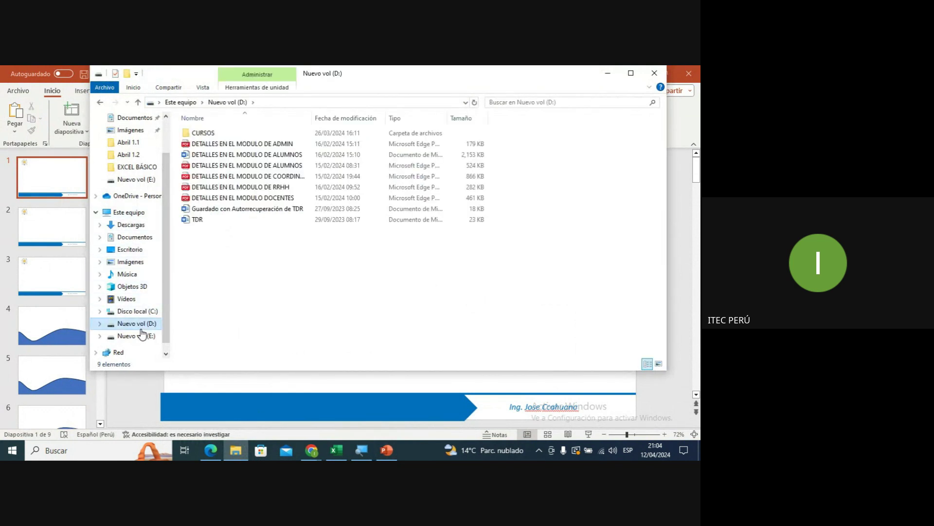
left_click(142, 336)
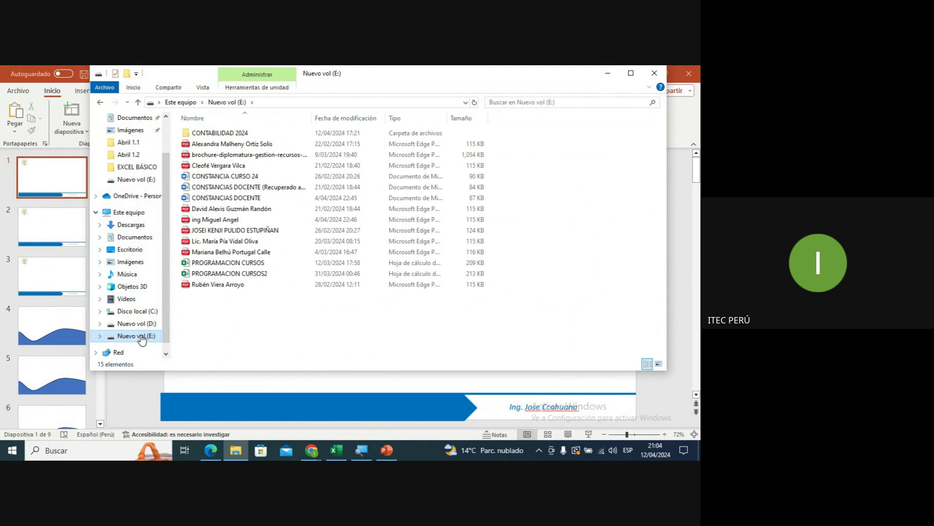
left_click(138, 238)
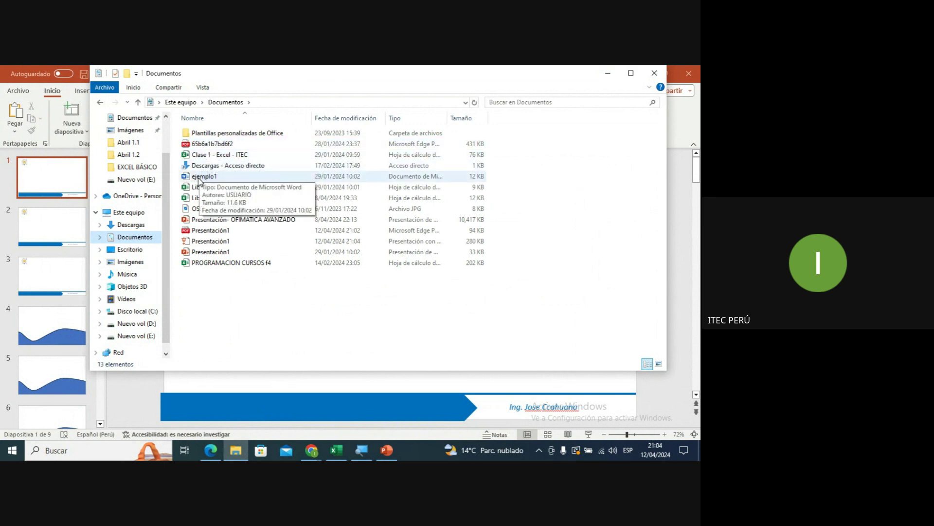
left_click(197, 243)
left_click(211, 253)
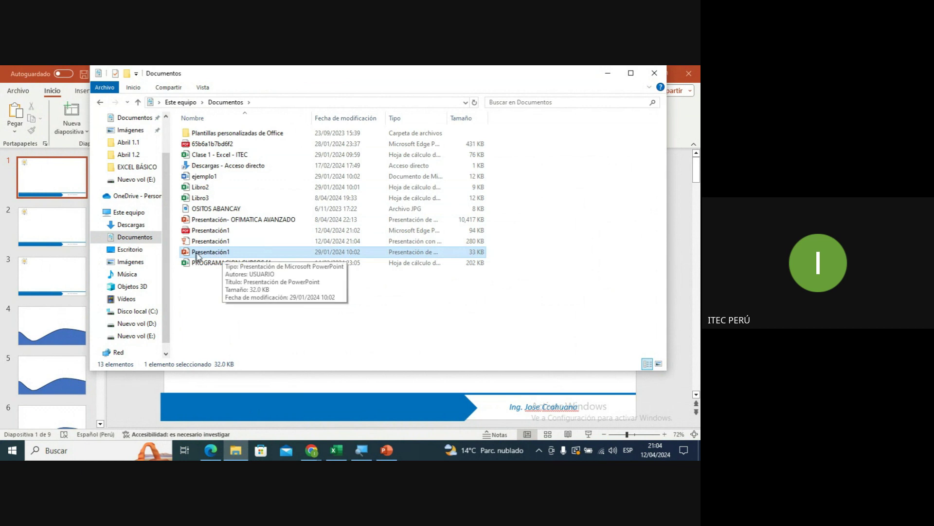
left_click(209, 242)
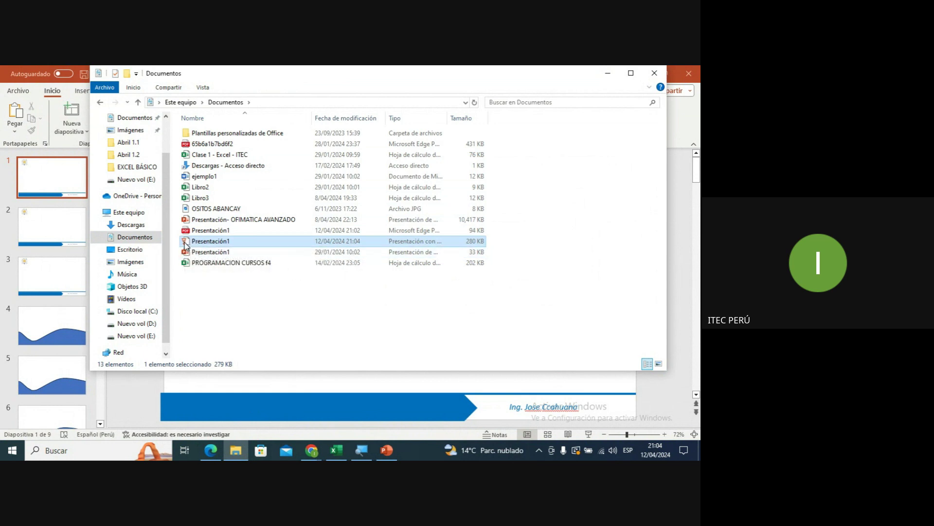
double_click(185, 245)
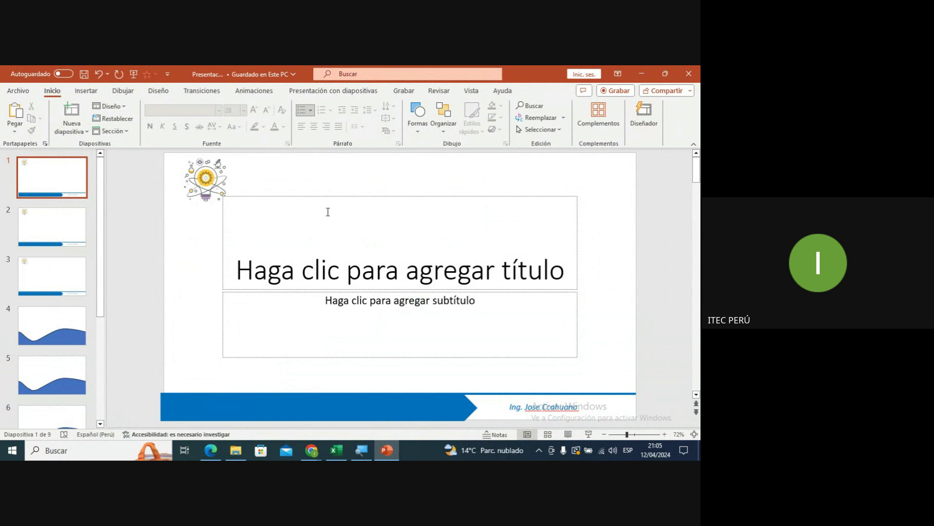
Switch to the Google Meet call to check the chat messages, and return to the PowerPoint presentation
mouse_move(311, 452)
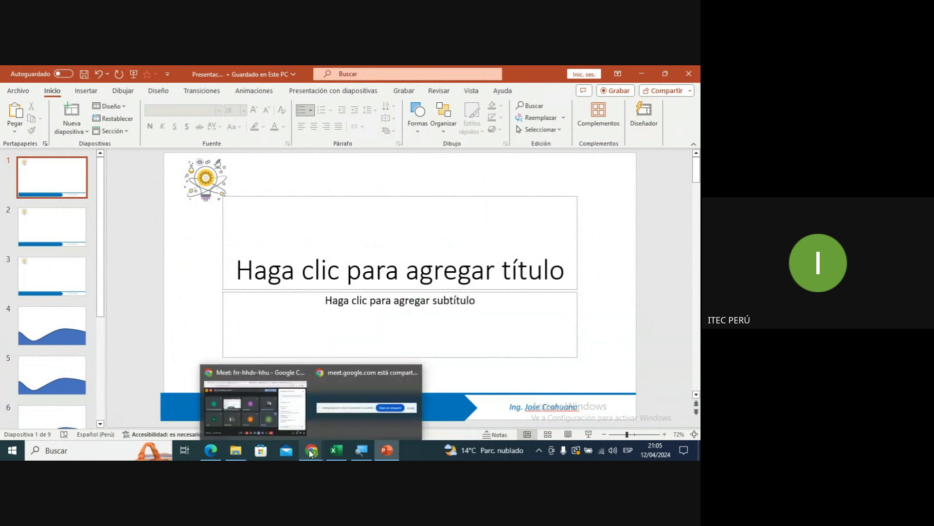
left_click(255, 406)
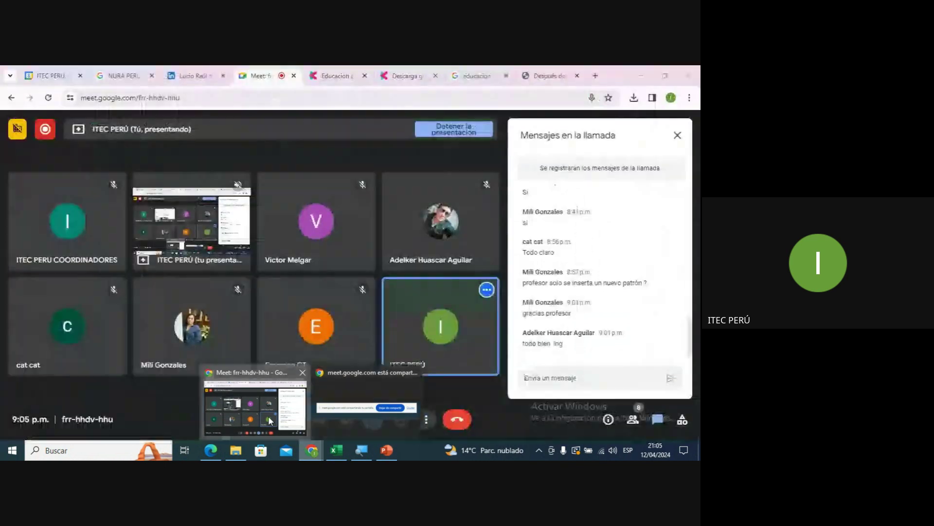
left_click(552, 378)
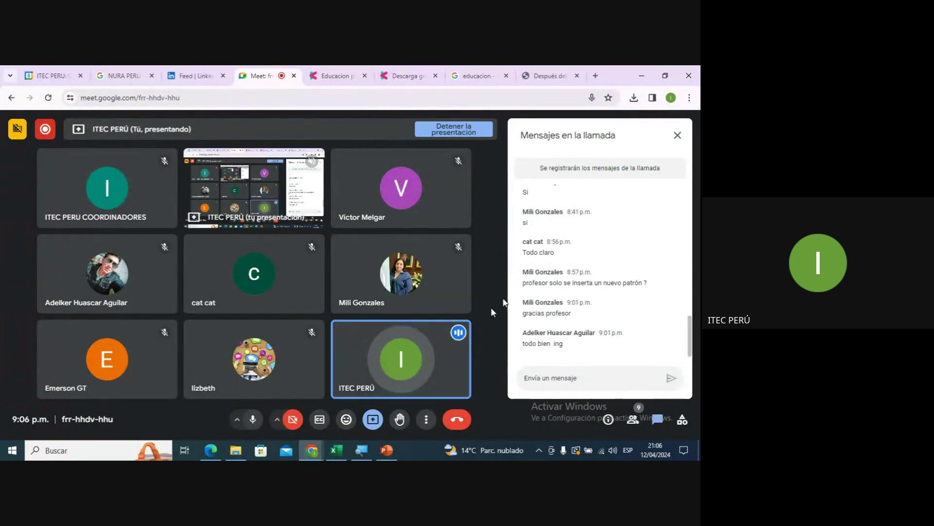
left_click(386, 449)
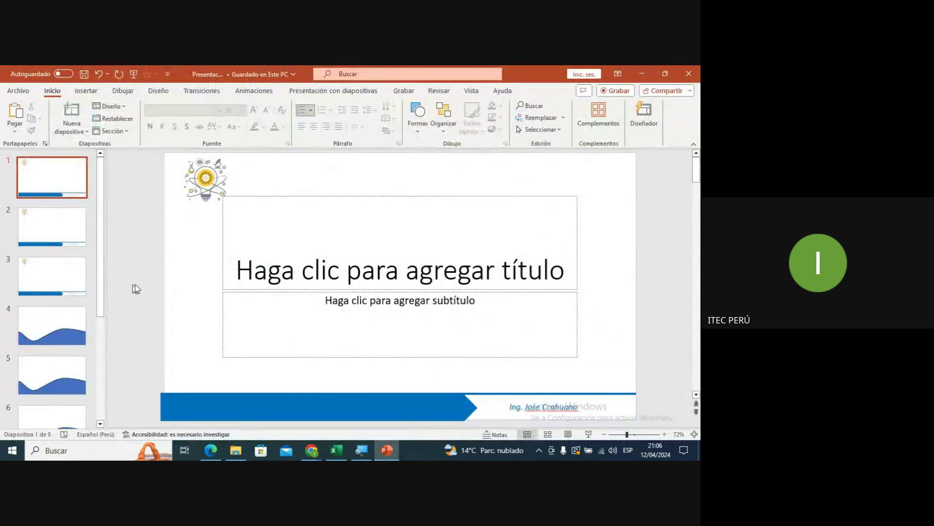
left_click(18, 90)
left_click(45, 259)
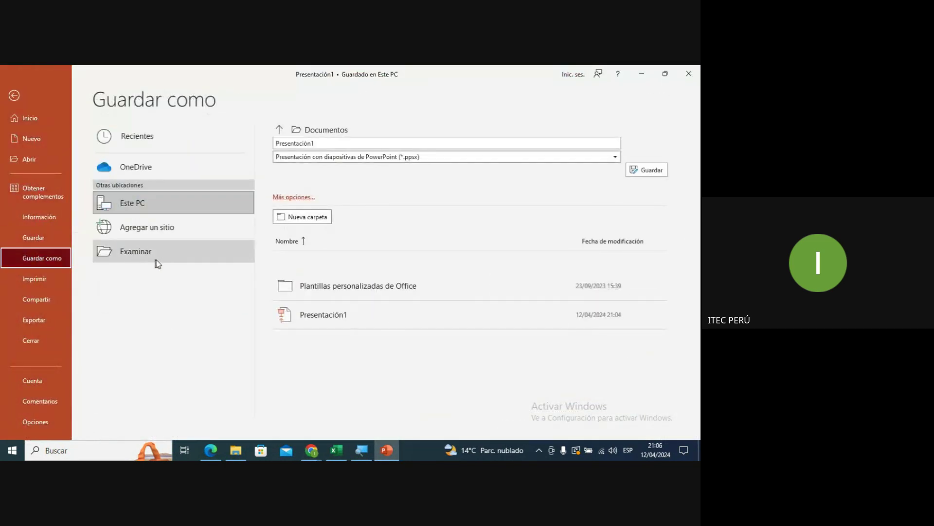
left_click(157, 258)
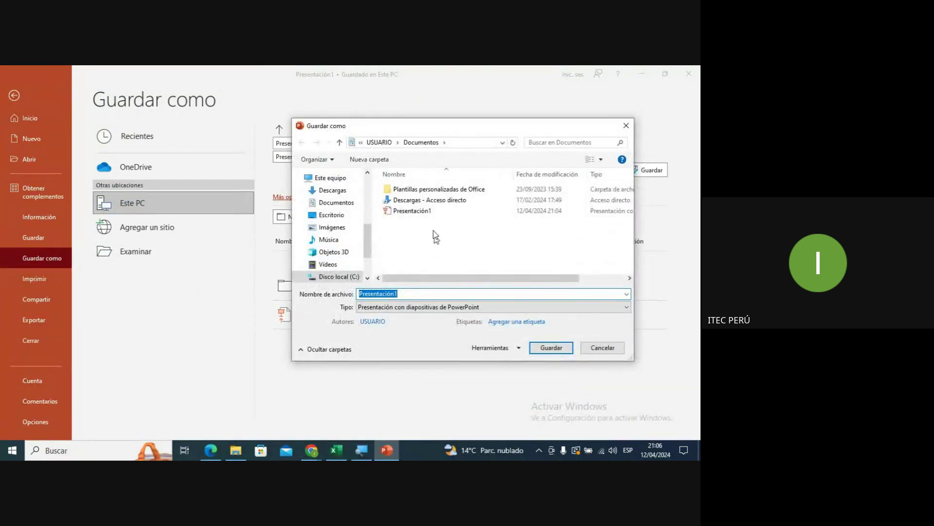
left_click(396, 308)
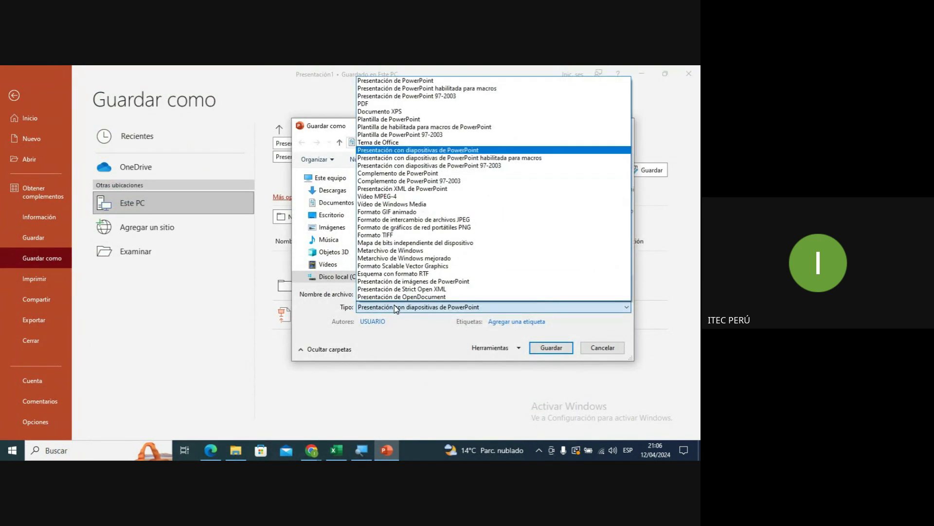
left_click(389, 104)
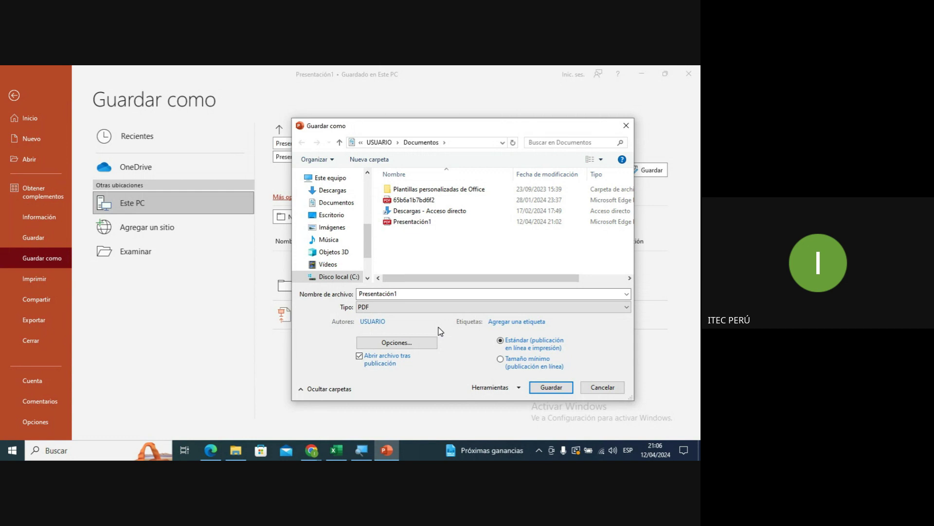
left_click(603, 388)
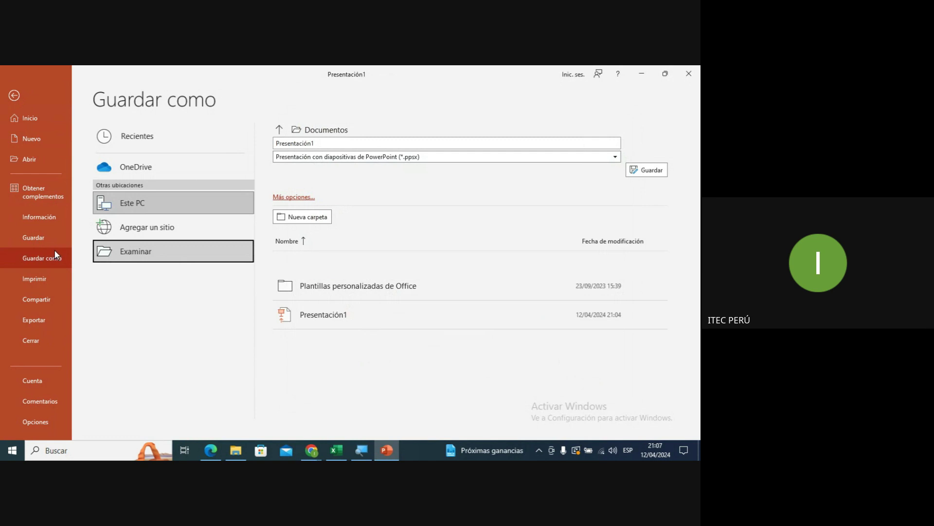
left_click(149, 248)
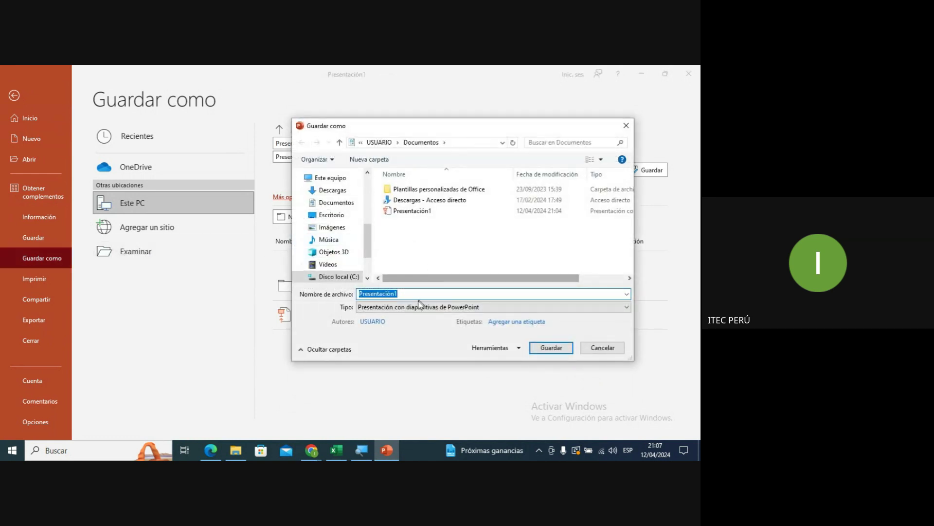
left_click(419, 306)
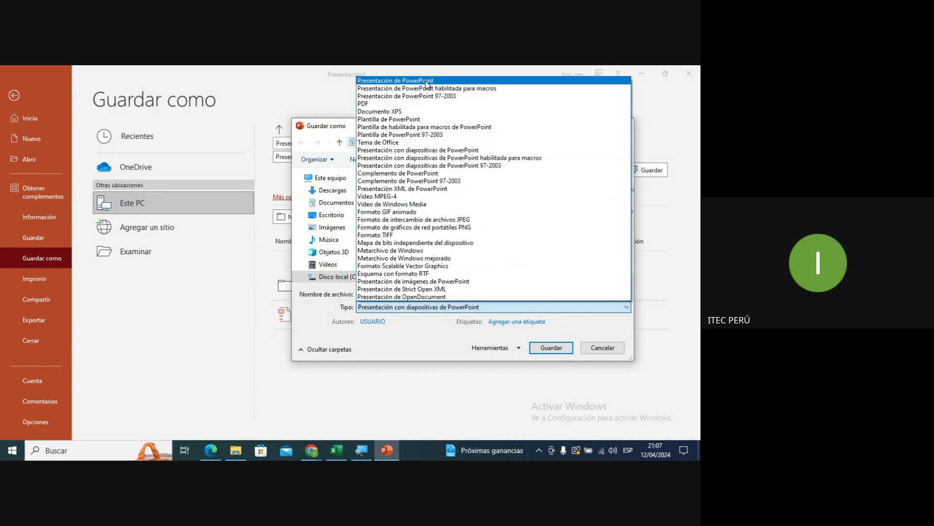
left_click(146, 108)
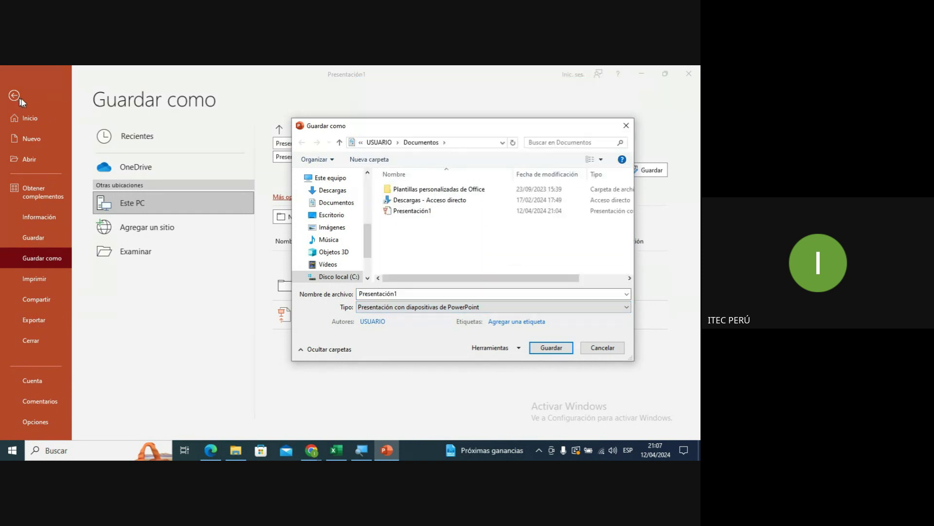
left_click(590, 345)
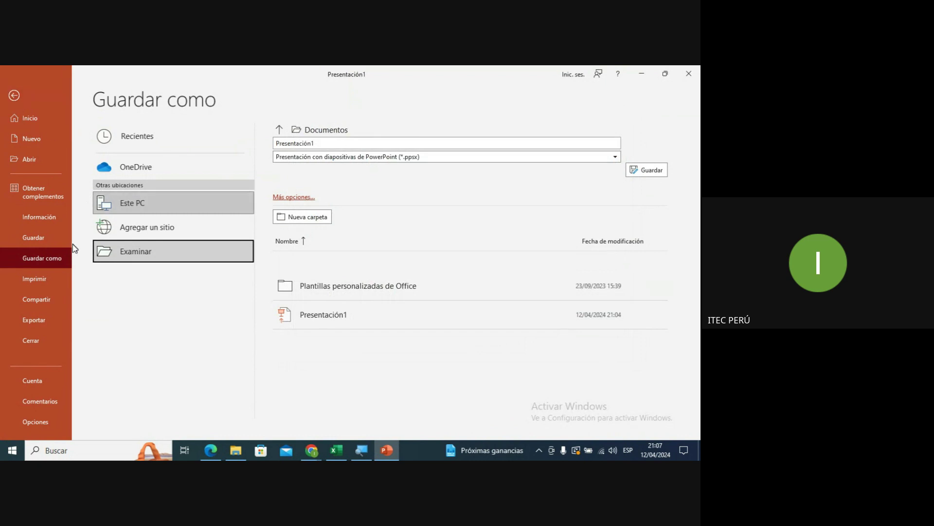
Save the file as Presentación1 in Documents with the type Presentación de PowerPoint, replacing the existing file
left_click(135, 253)
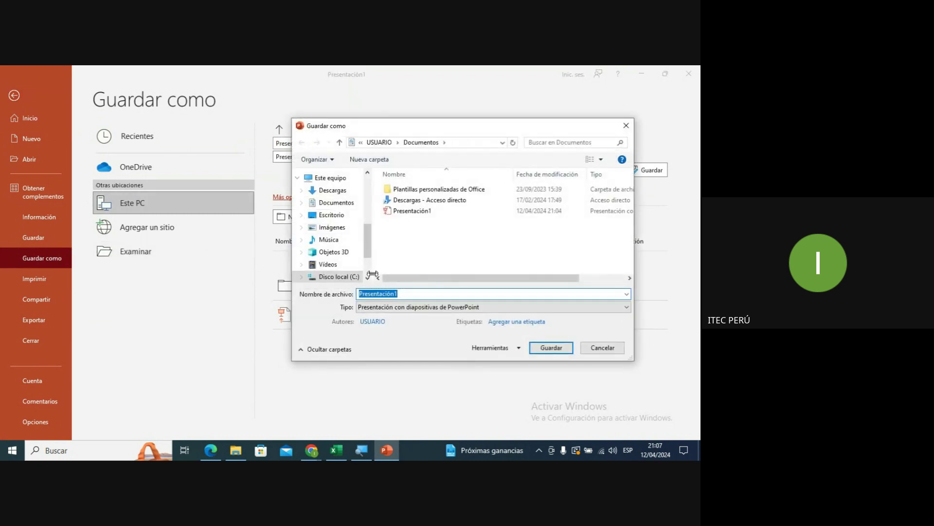
left_click(429, 307)
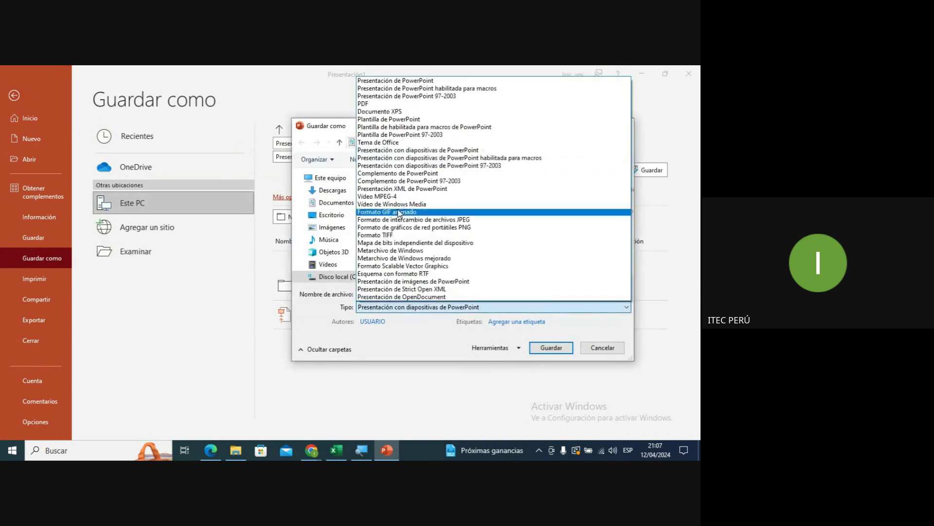
left_click(376, 82)
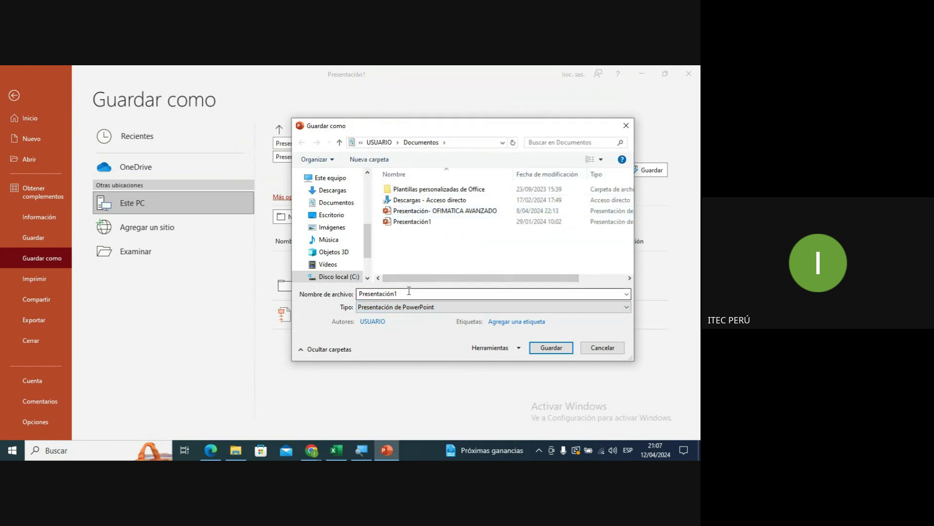
left_click(547, 347)
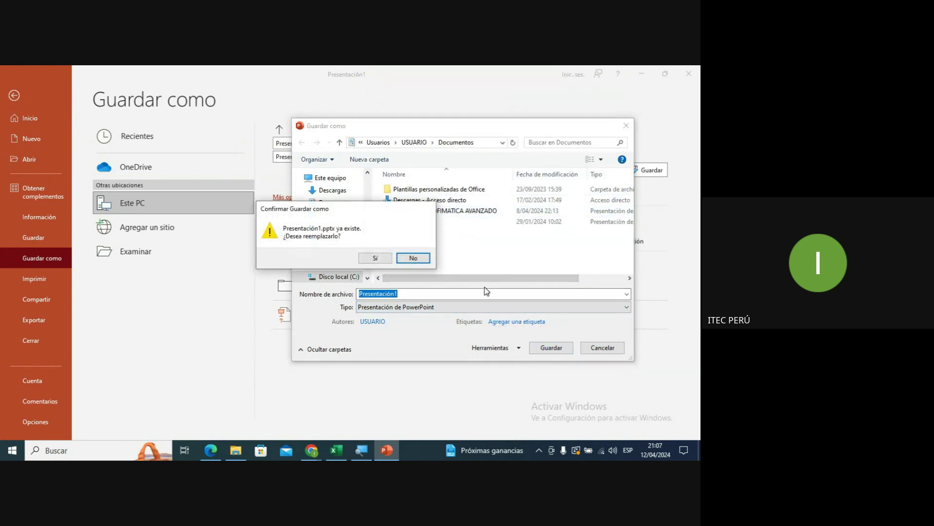
left_click(377, 258)
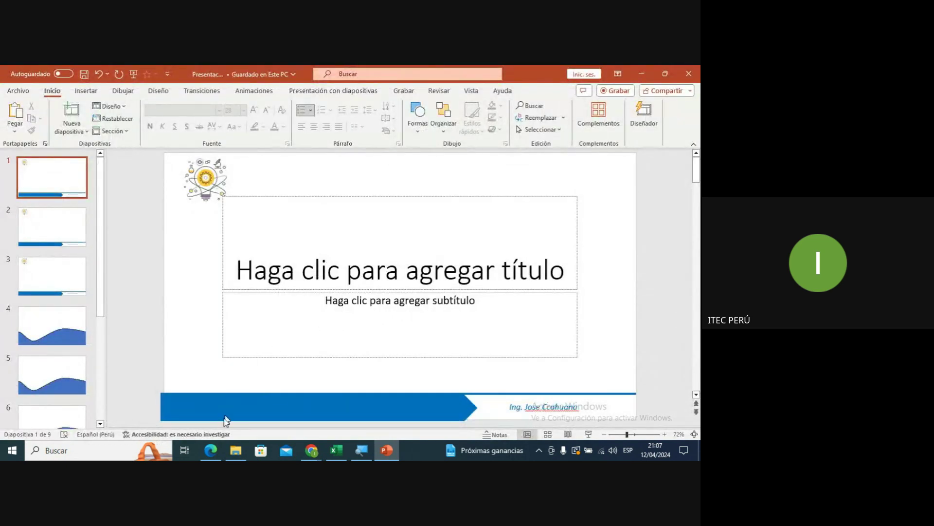
Switch to File Explorer and open the regular PowerPoint version of Presentación1 from the Documents folder
left_click(237, 450)
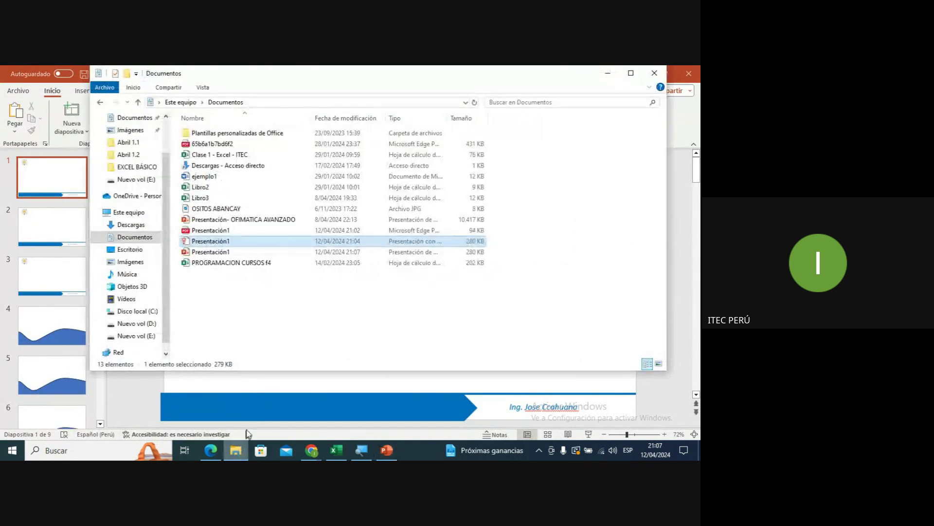
left_click(220, 252)
double_click(225, 252)
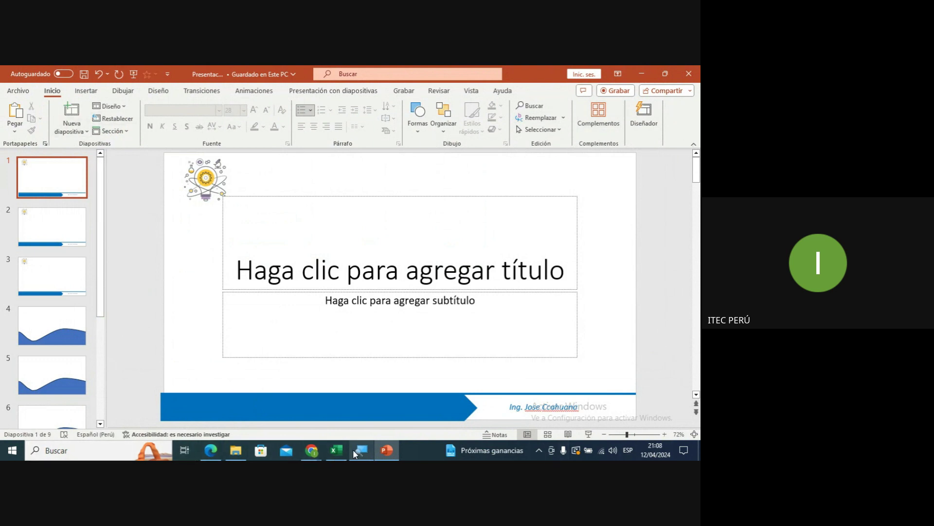
Return to File Explorer and open the slide show version of Presentación1 from the Documents folder
mouse_move(246, 452)
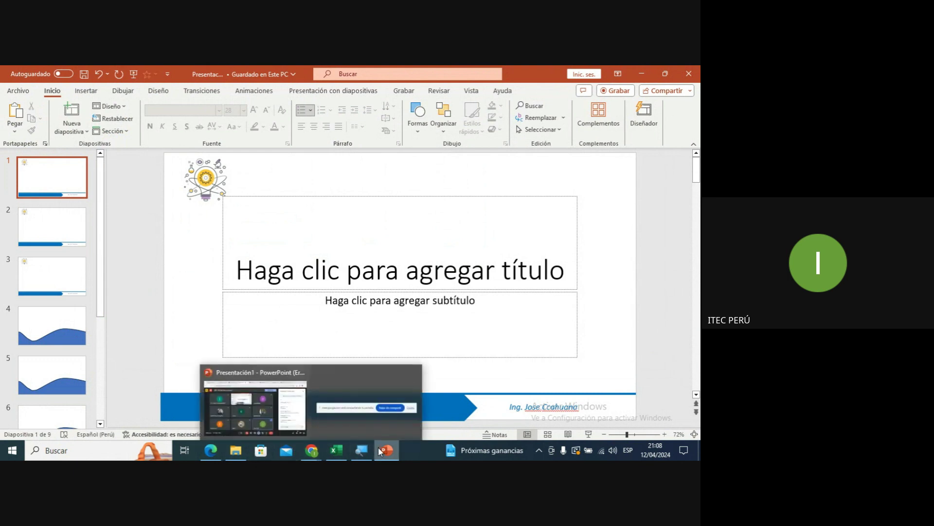
mouse_move(384, 452)
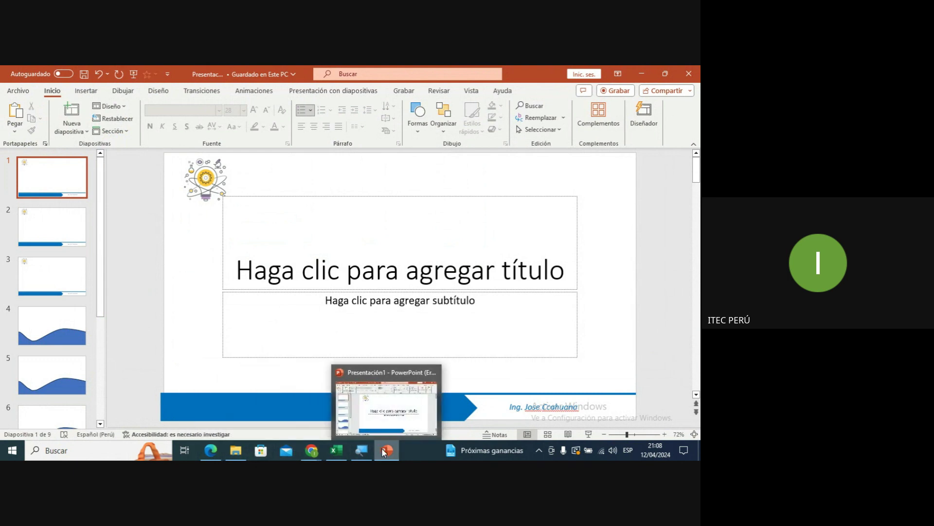
left_click(236, 450)
left_click(250, 293)
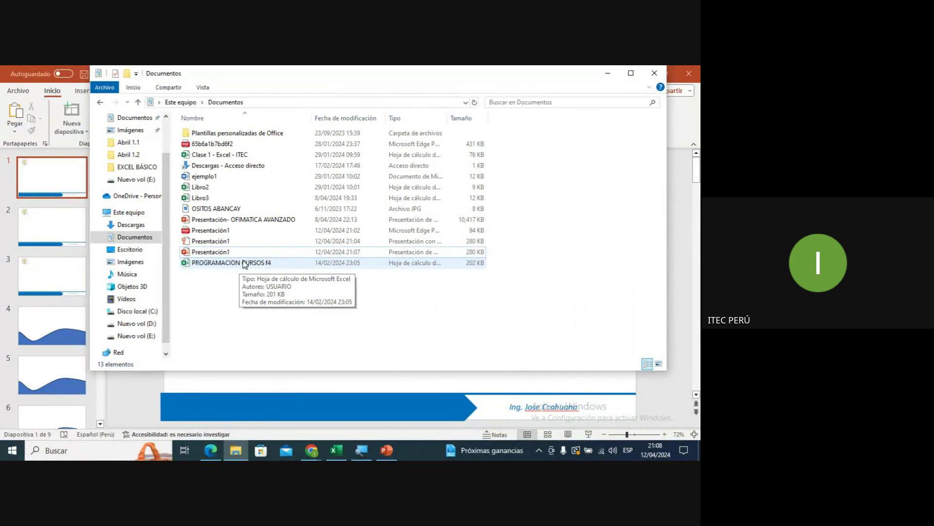
left_click(219, 241)
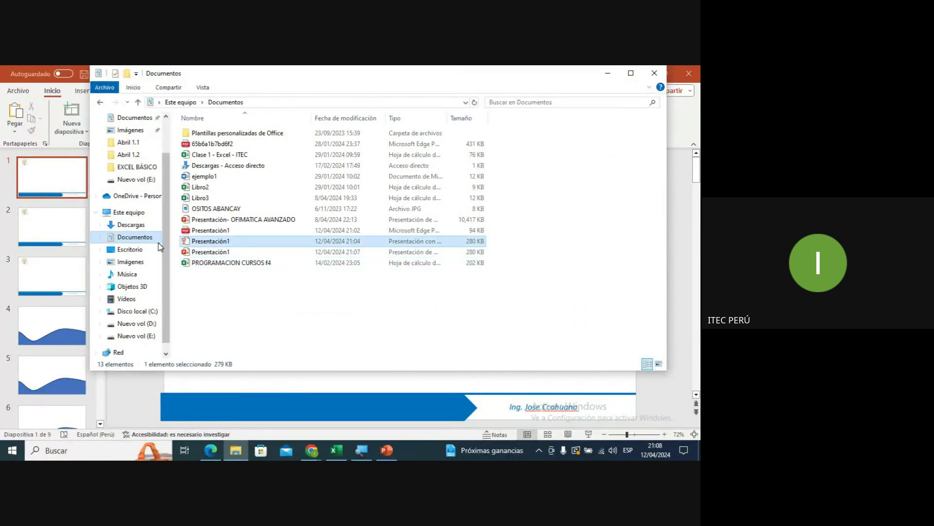
double_click(207, 242)
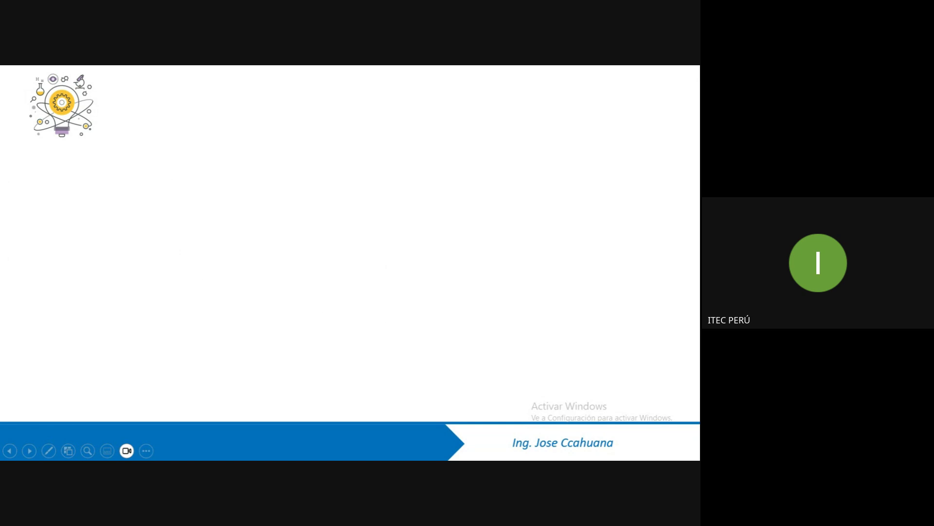
Advance through the slides of the running slide show to the end and exit it
key("Right")
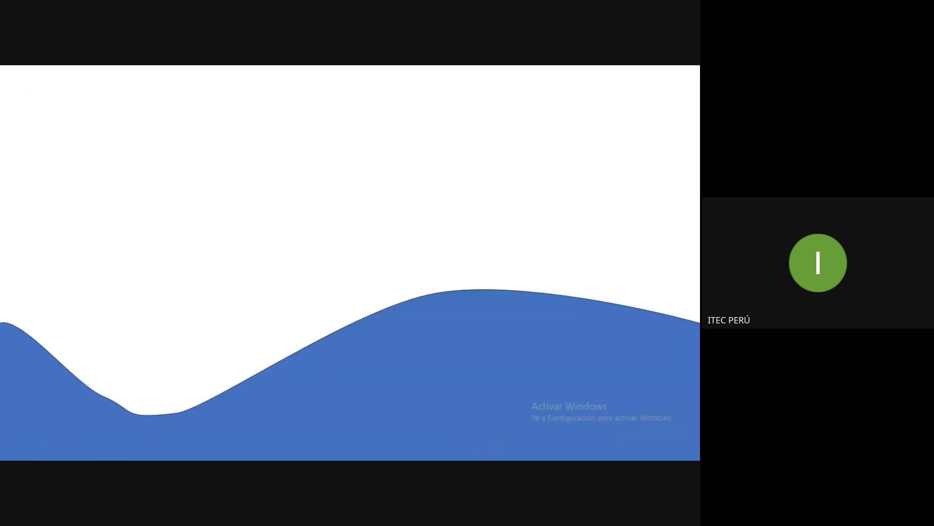
key("Right")
key("Right")
key("Right")
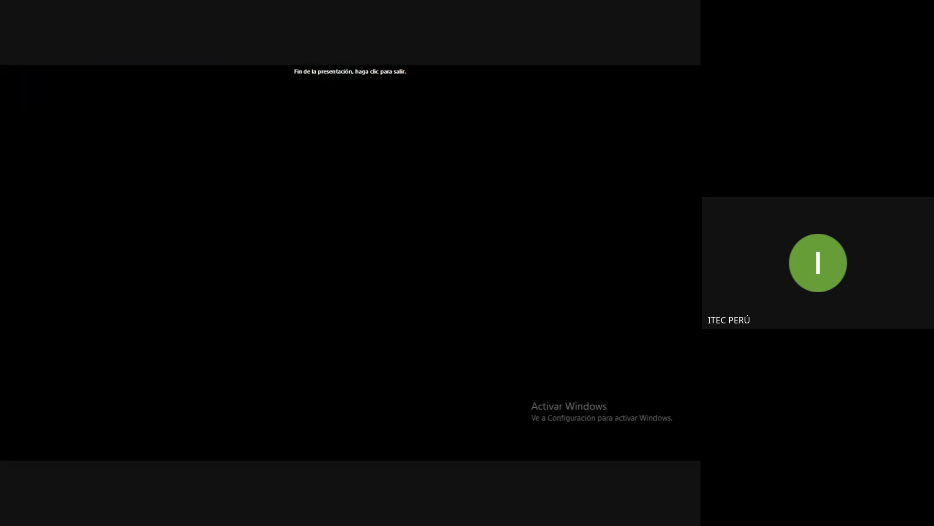
key("Right")
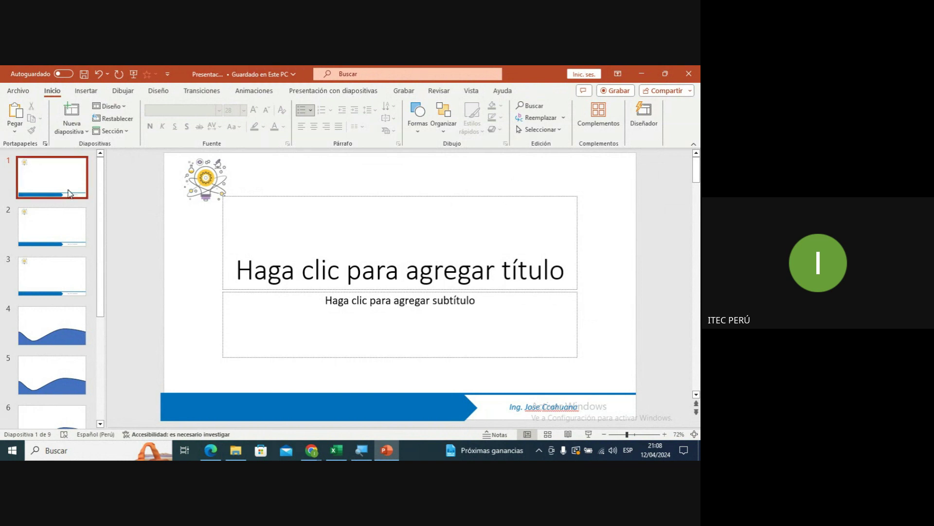
Export the presentation to Documents as Presentación1 with the type Vídeo MPEG-4
left_click(11, 93)
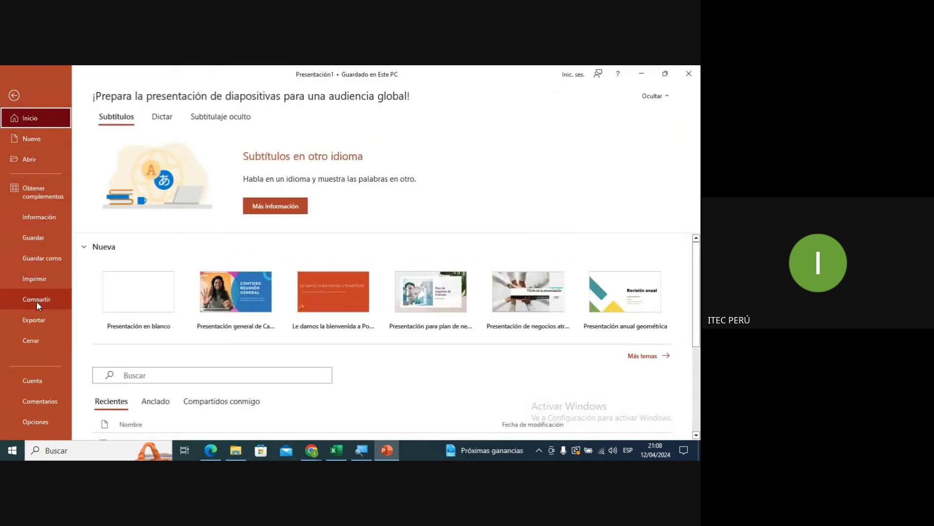
left_click(47, 263)
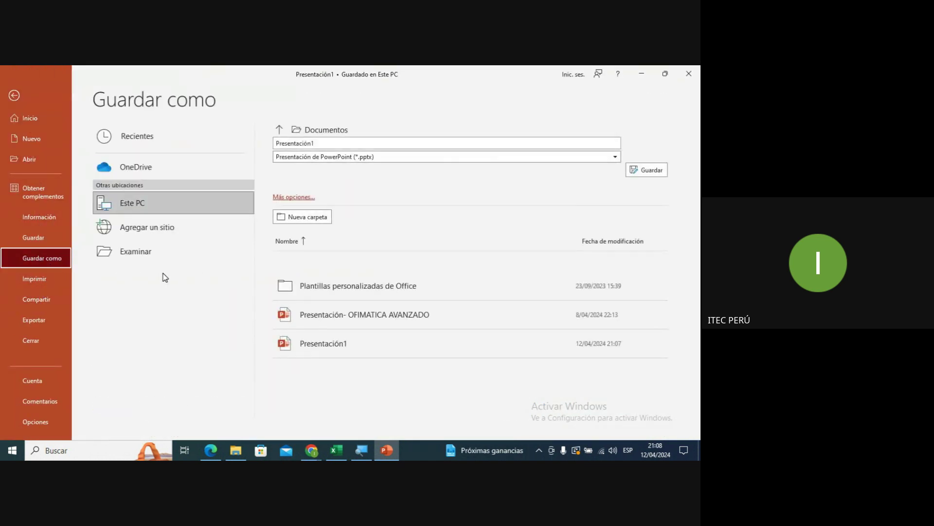
left_click(175, 253)
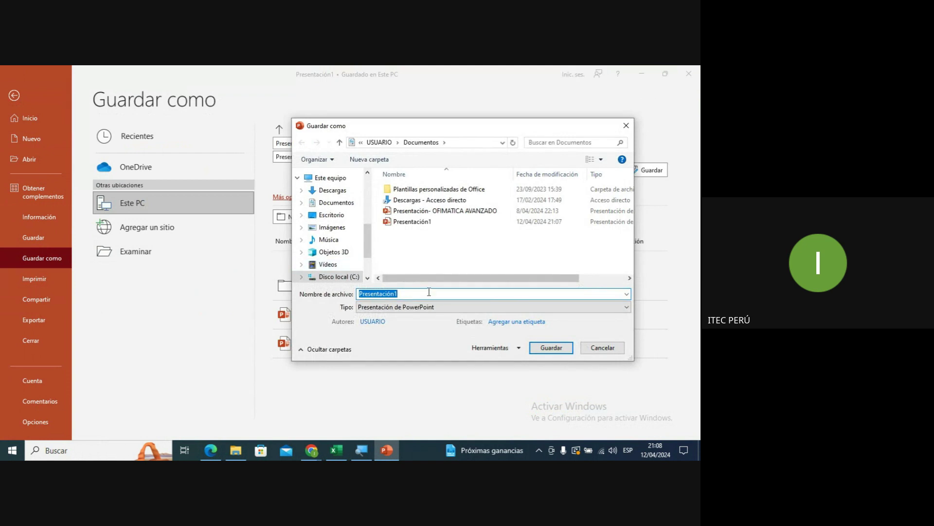
left_click(424, 305)
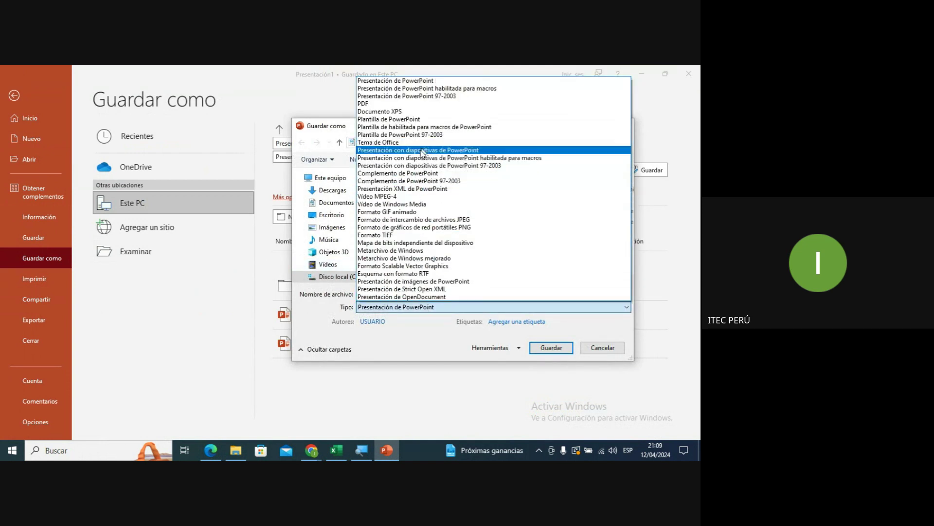
left_click(408, 197)
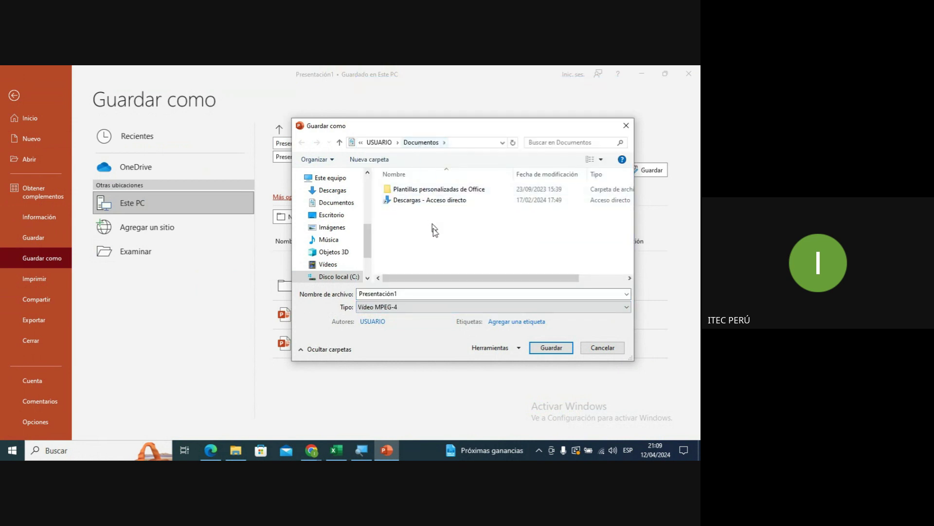
left_click(567, 352)
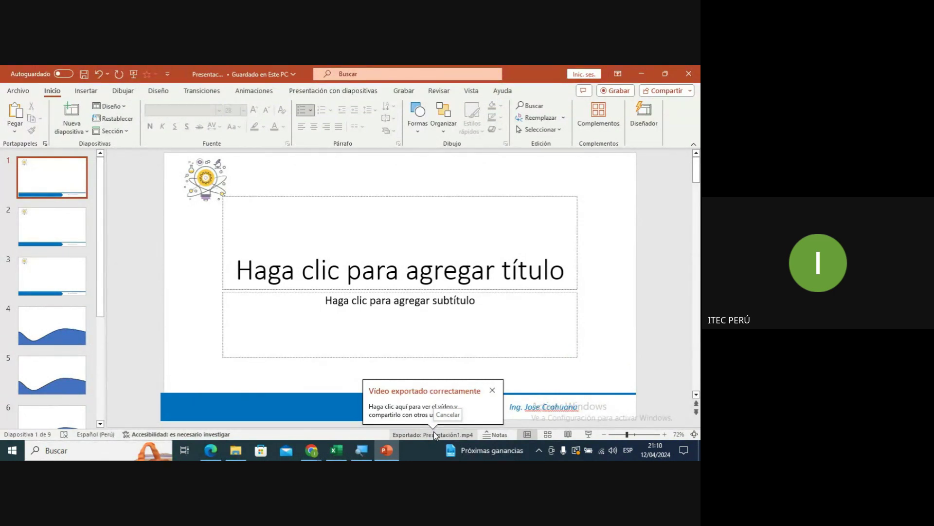
Review the file types available for saving a copy of the presentation, and cancel without saving
left_click(18, 90)
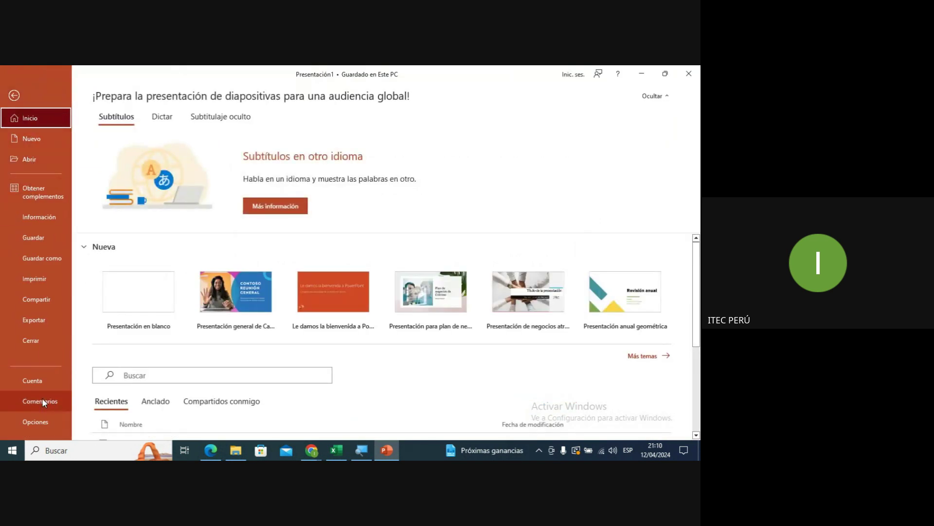
left_click(54, 259)
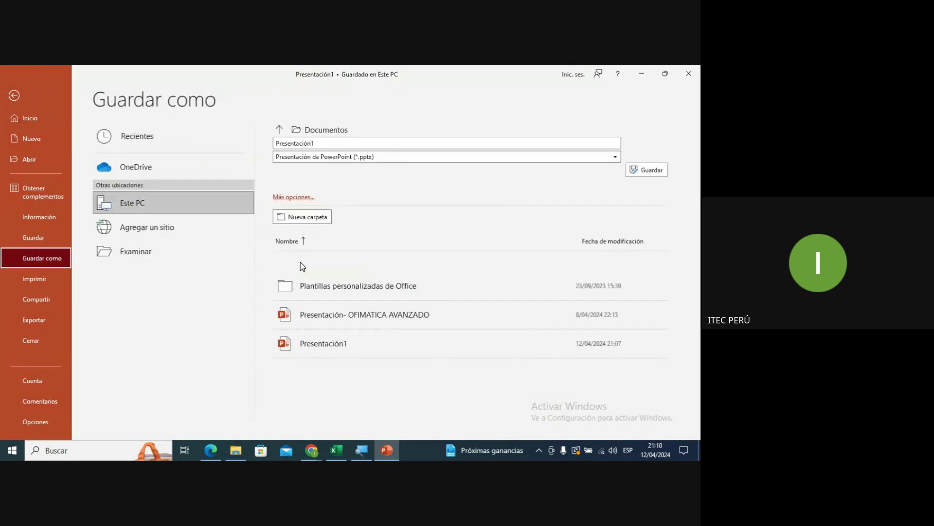
left_click(208, 251)
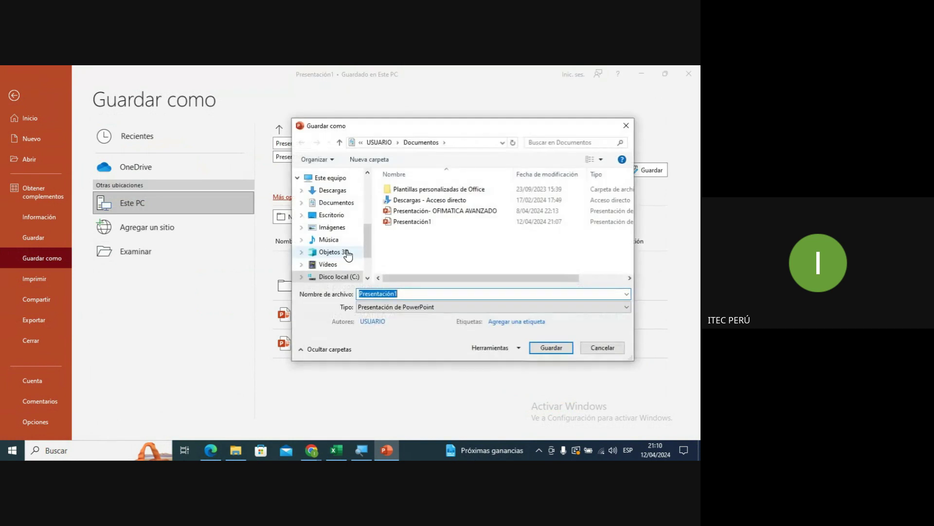
left_click(443, 306)
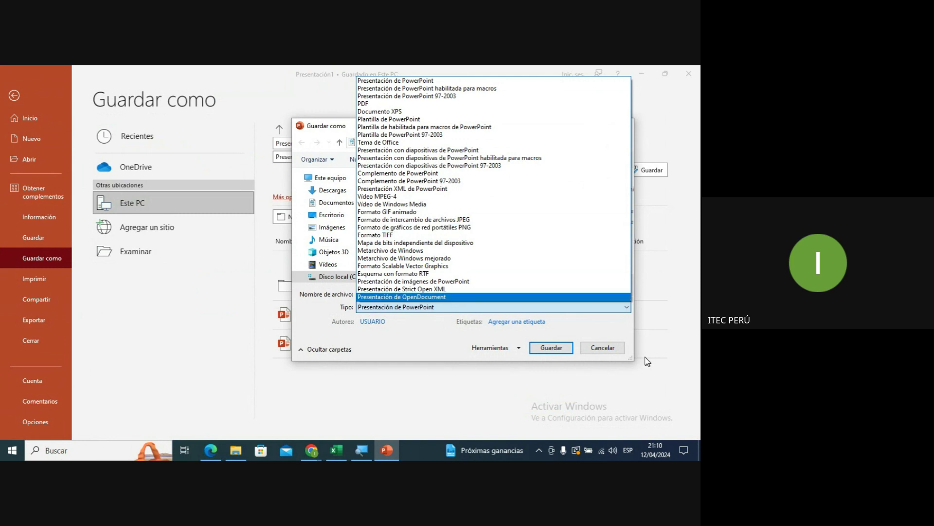
left_click(625, 352)
left_click(603, 348)
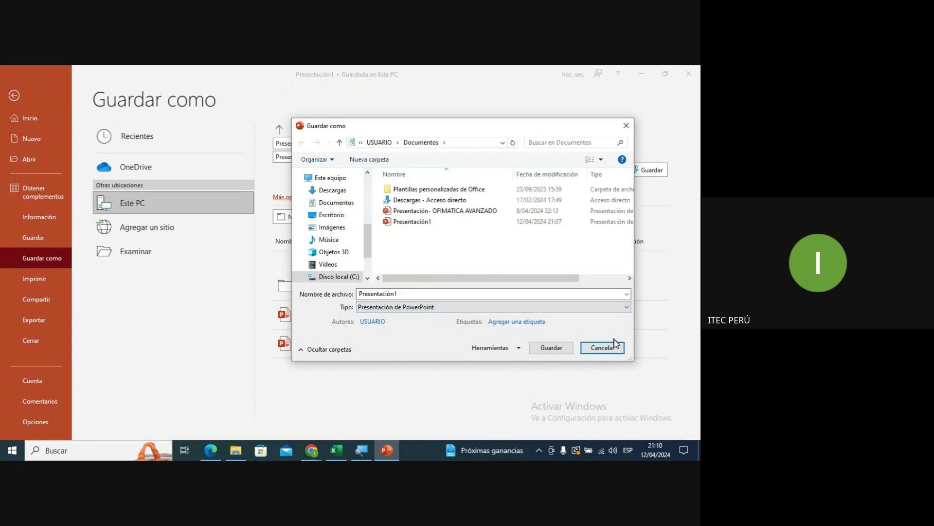
Return to the slides and enter 1 as the title of the first slide
left_click(15, 96)
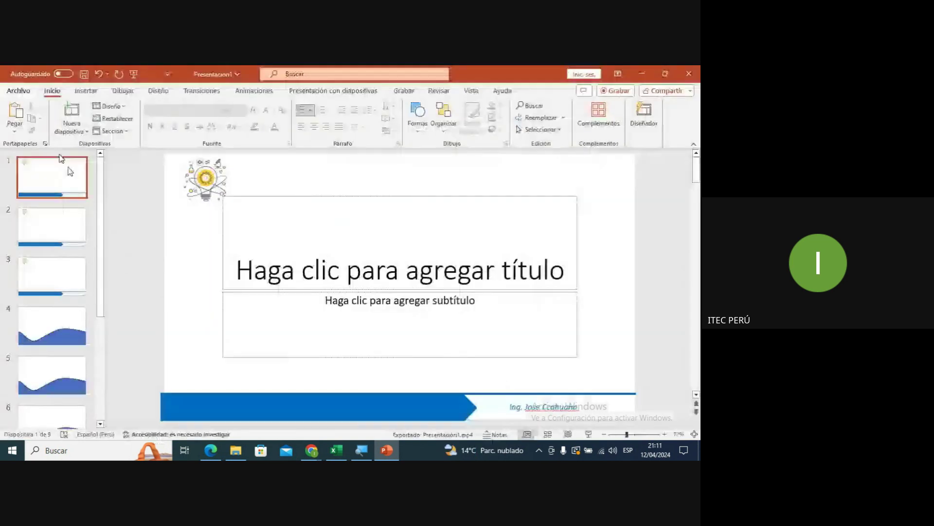
left_click(355, 297)
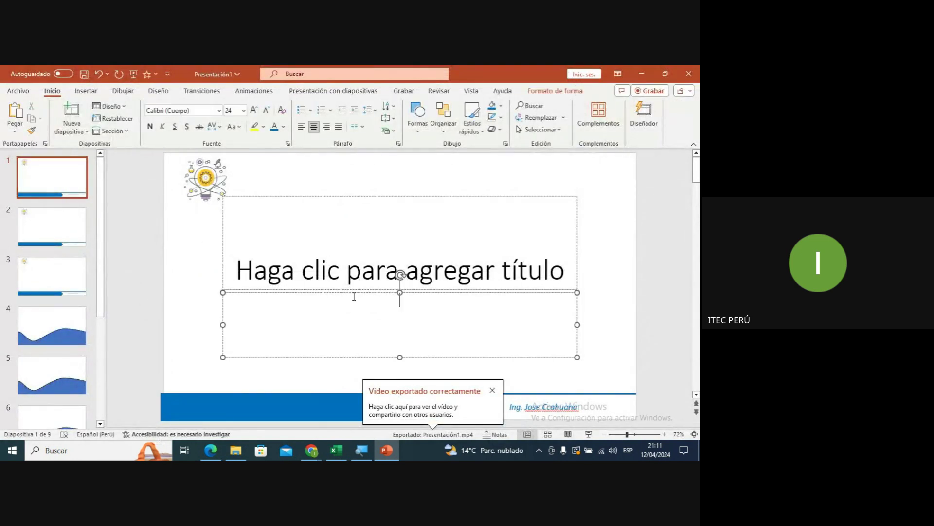
left_click(389, 249)
type("1")
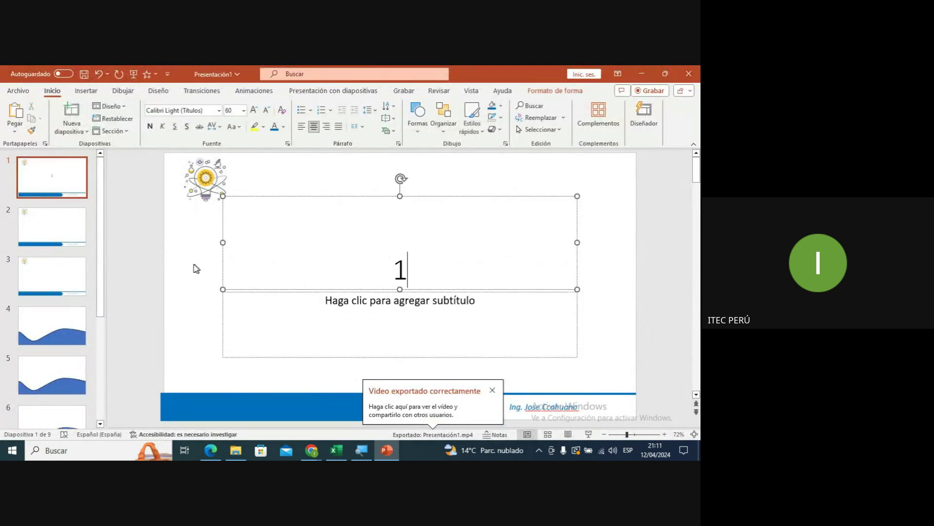
key("Escape")
key("Escape")
Enter 2 in the text placeholder of the second slide
left_click(76, 238)
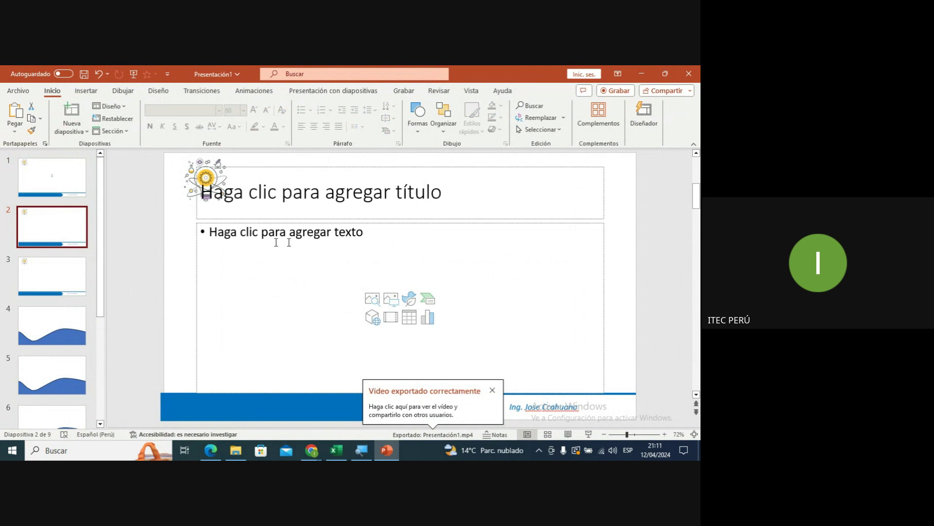
left_click(355, 236)
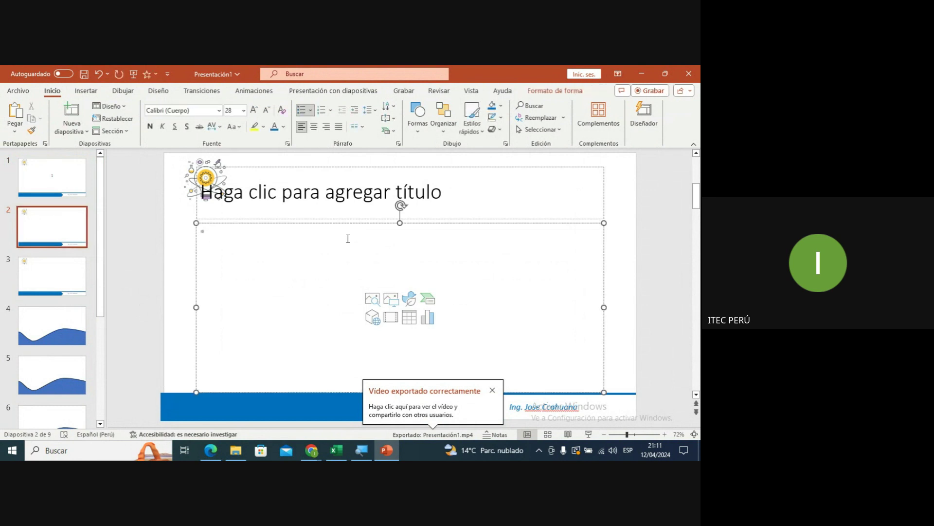
type("2")
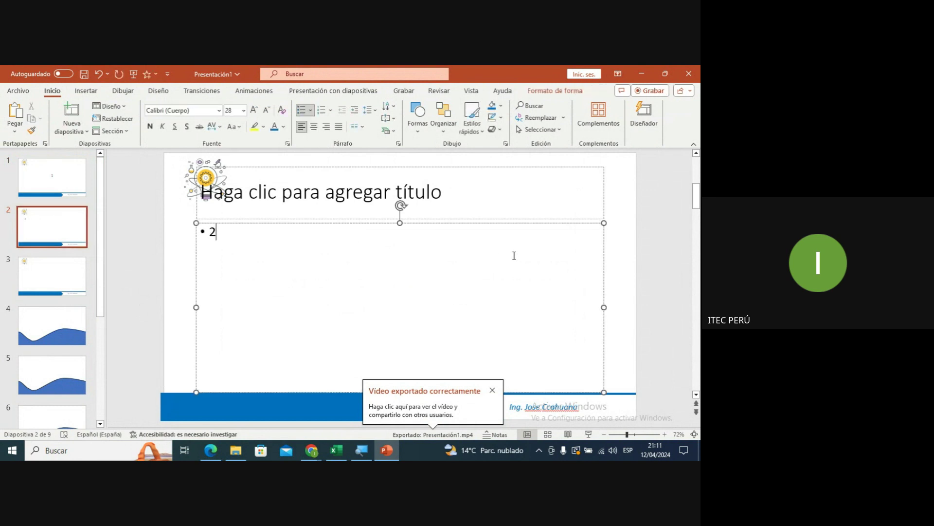
left_click(563, 223)
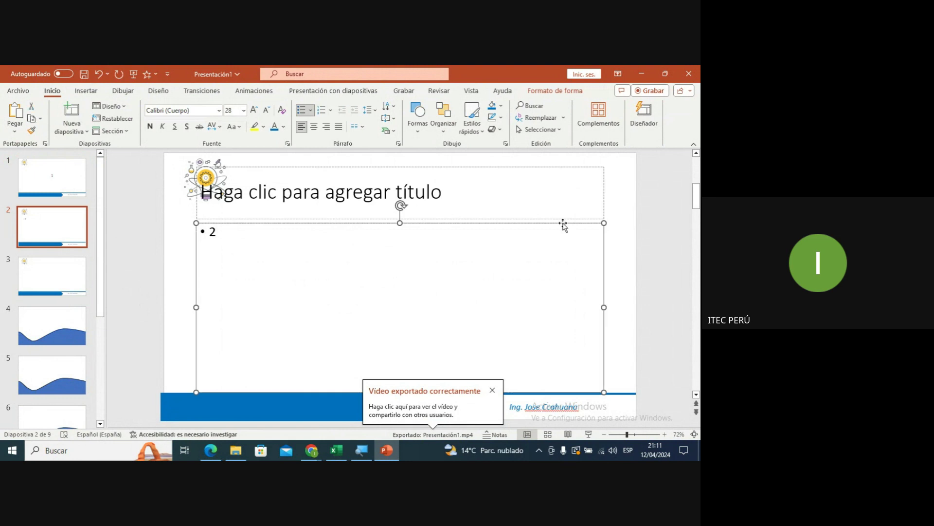
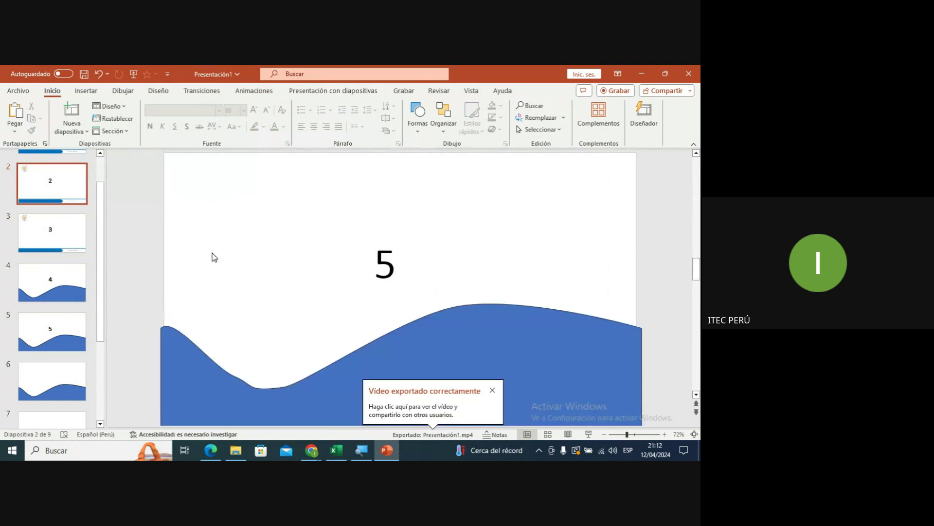
From the first slide, export all slides to Documents as Presentación1 with the type Formato de gráficos de red portátiles PNG
scroll(261, 308, "up", 5)
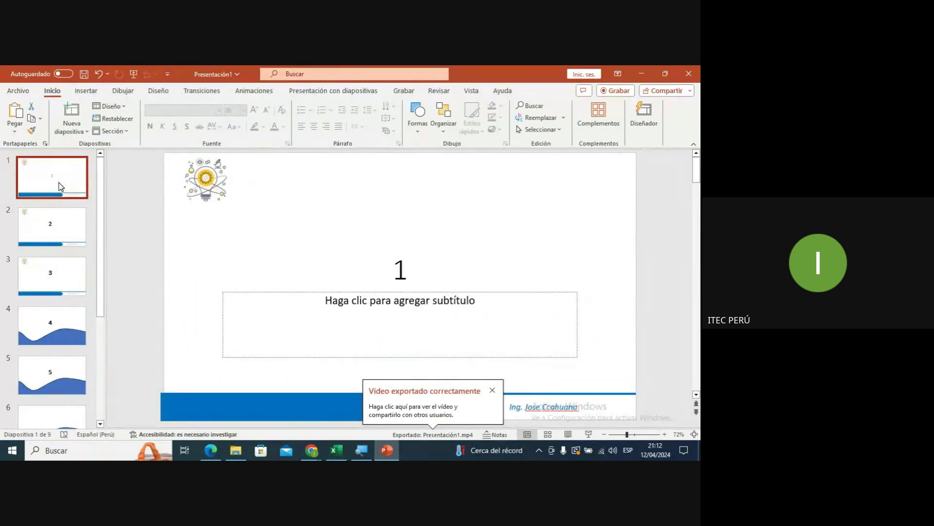
left_click(18, 94)
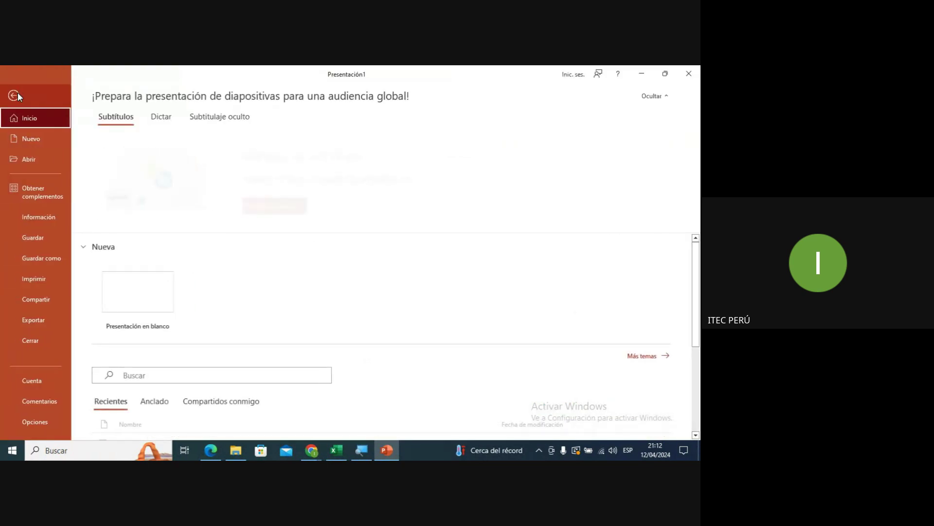
left_click(45, 235)
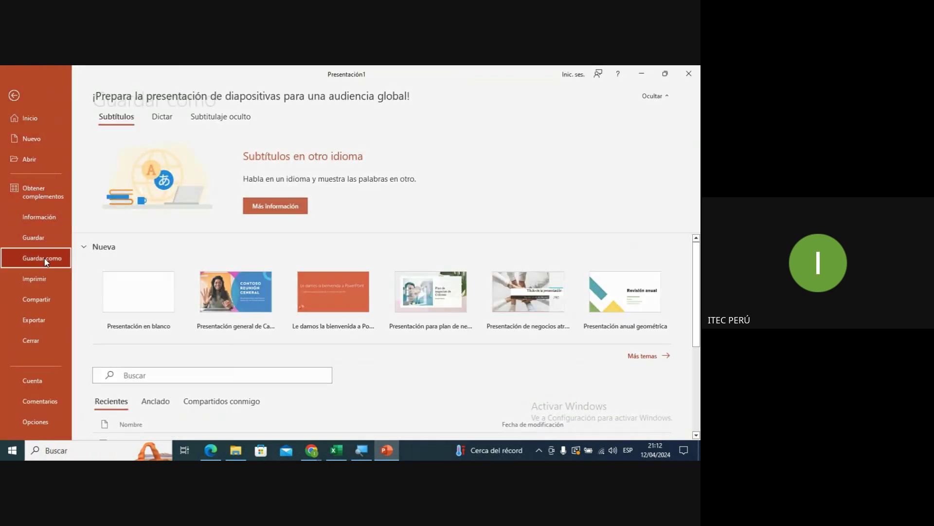
left_click(138, 251)
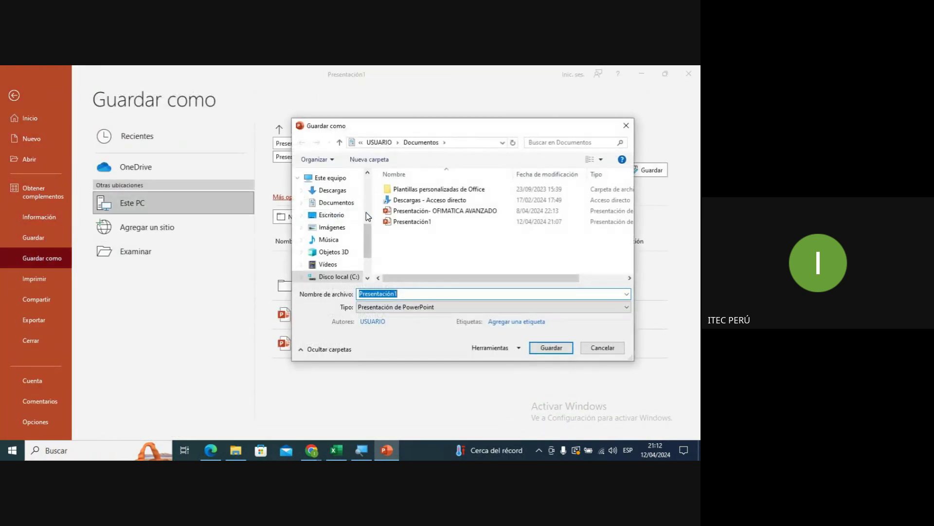
left_click(429, 307)
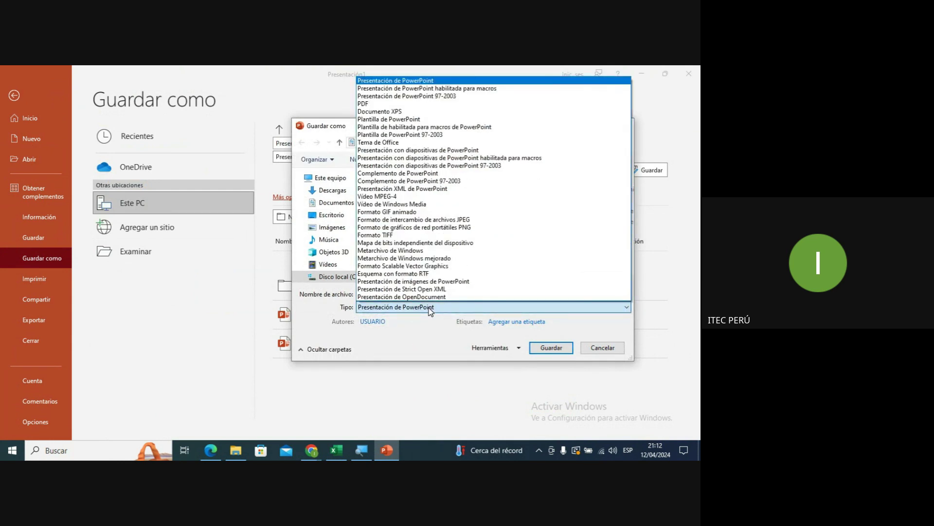
left_click(440, 227)
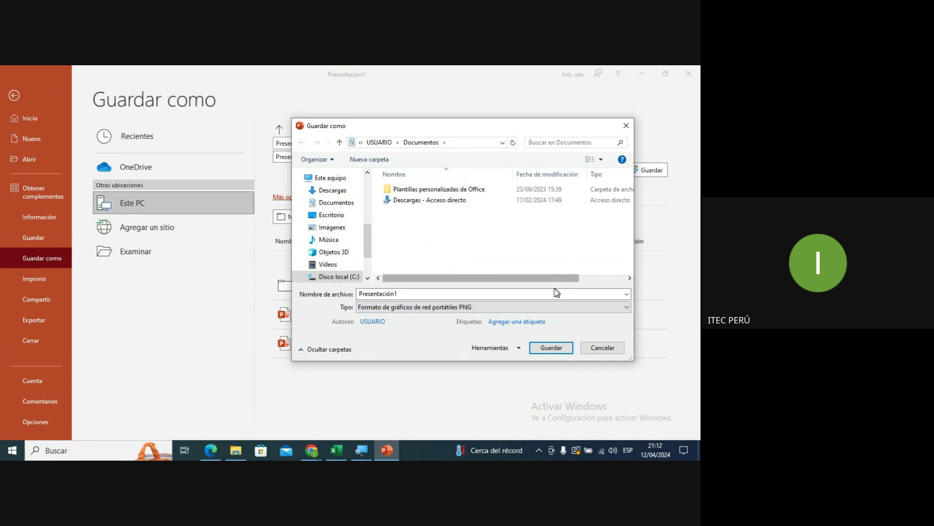
left_click(550, 348)
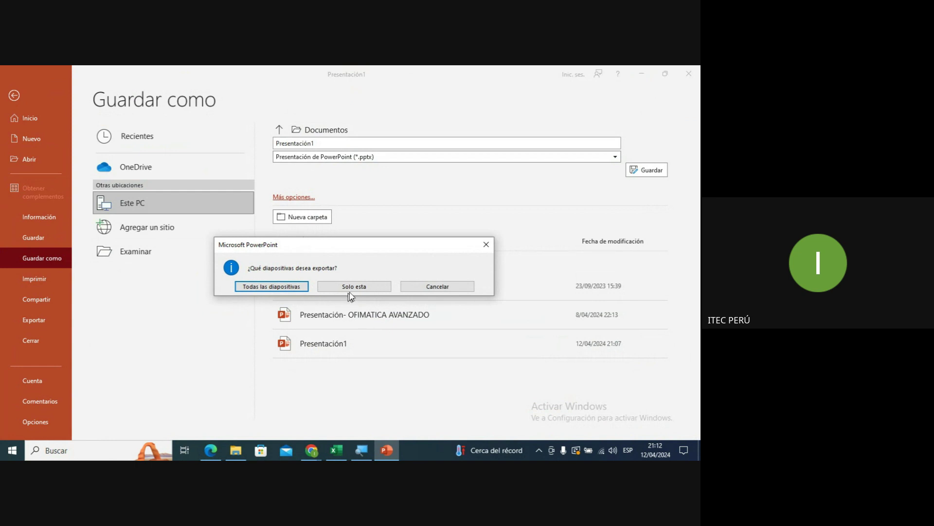
left_click(300, 286)
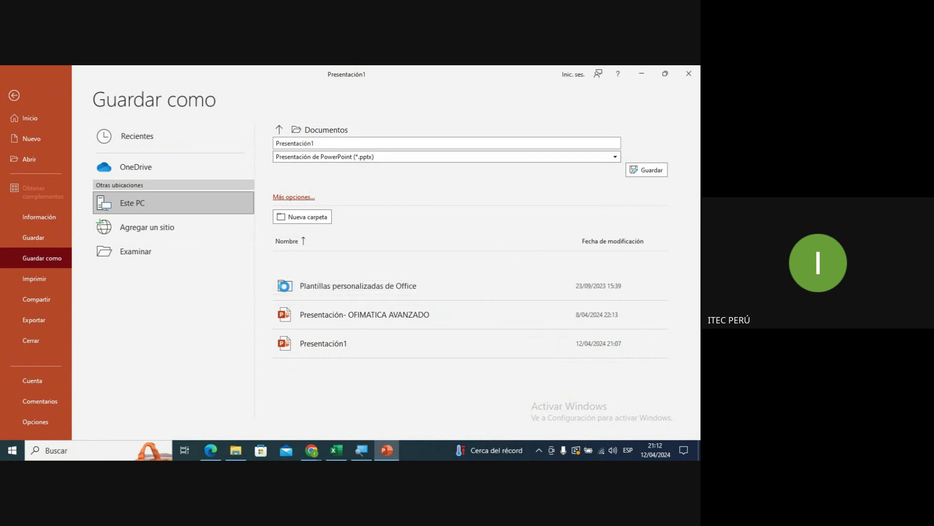
left_click(346, 286)
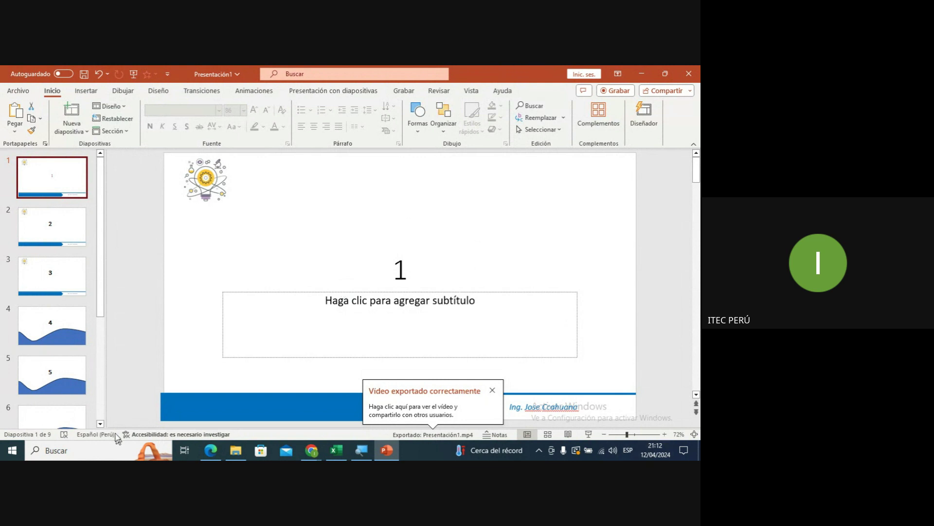
Switch to File Explorer and check the video, PDF, slide show and regular presentation versions of Presentación1 in Documents
left_click(235, 450)
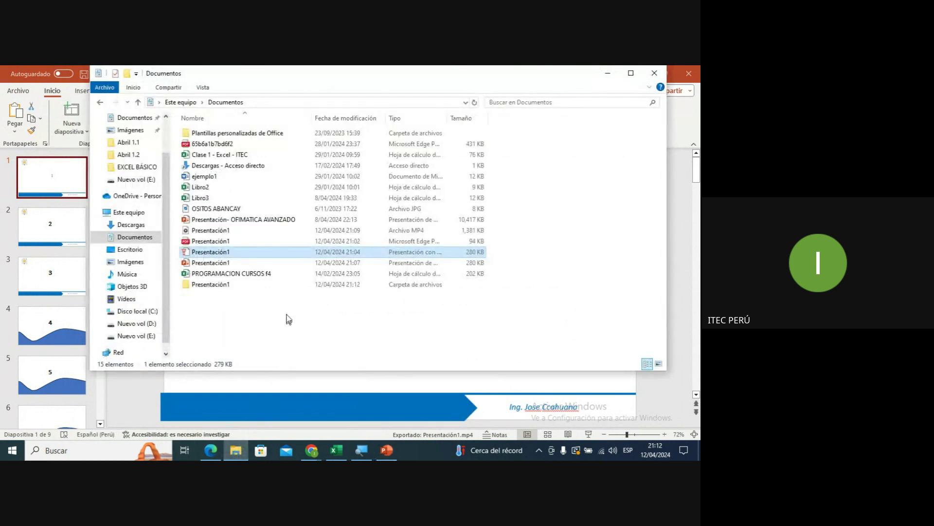
left_click(130, 262)
left_click(135, 236)
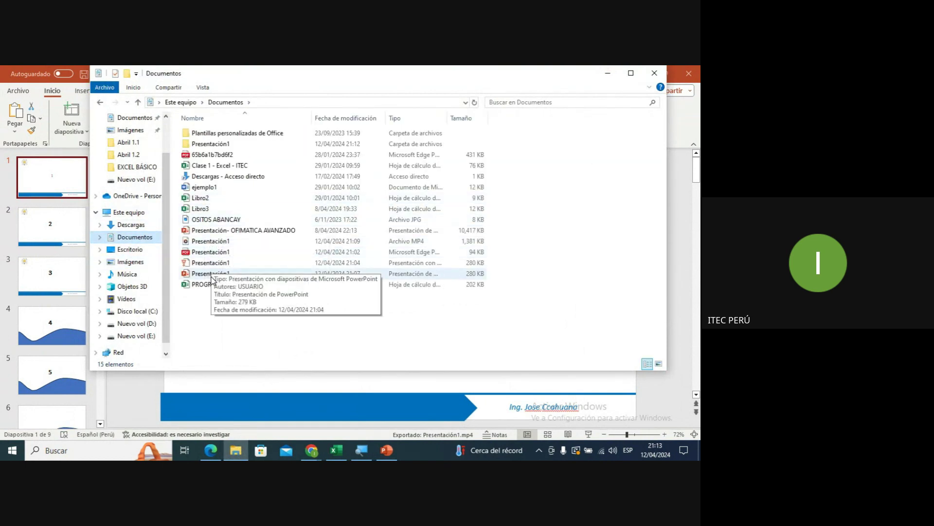
left_click(211, 241)
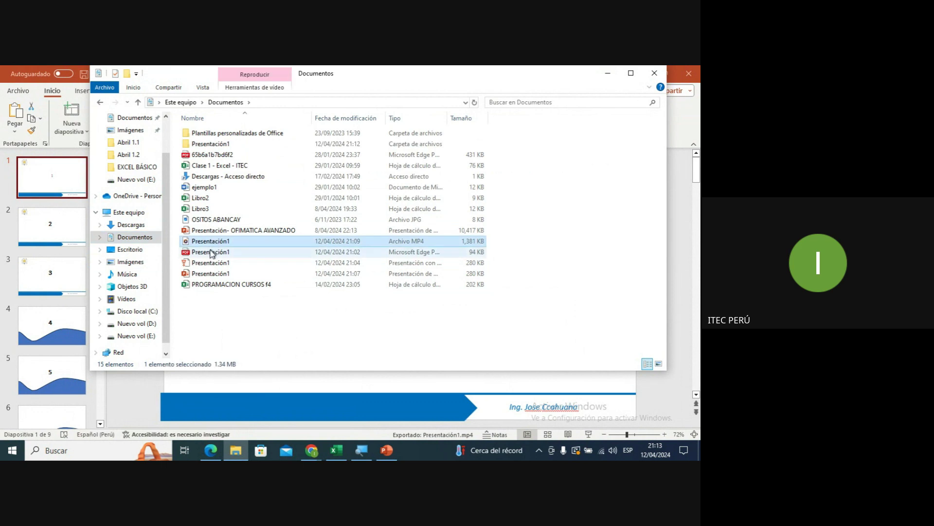
left_click(211, 252)
left_click(208, 263)
left_click(205, 274)
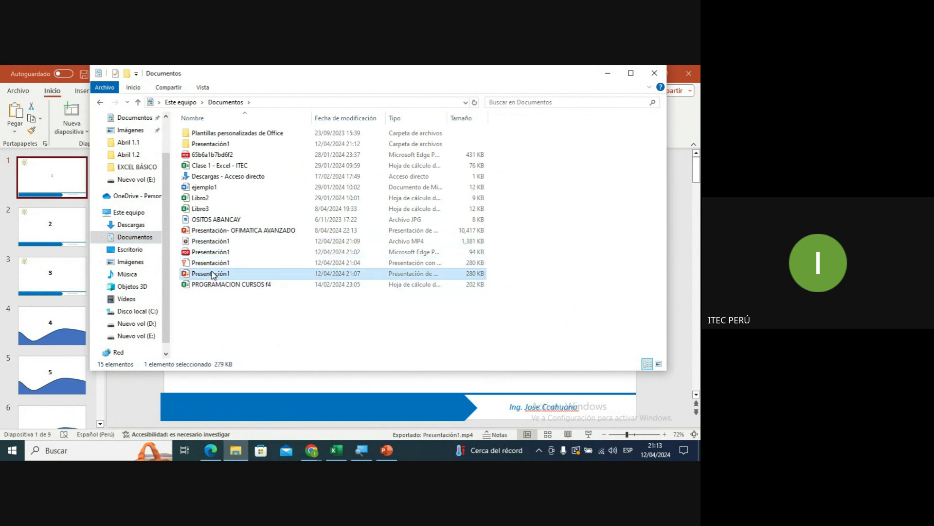
left_click(212, 264)
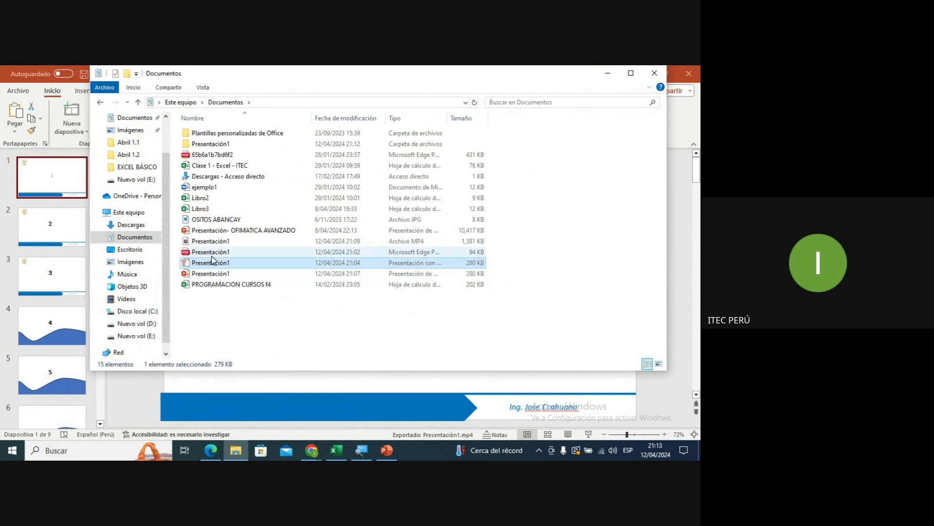
View the Presentación1 image folder in Documents, close File Explorer, and open the same folder again
double_click(223, 144)
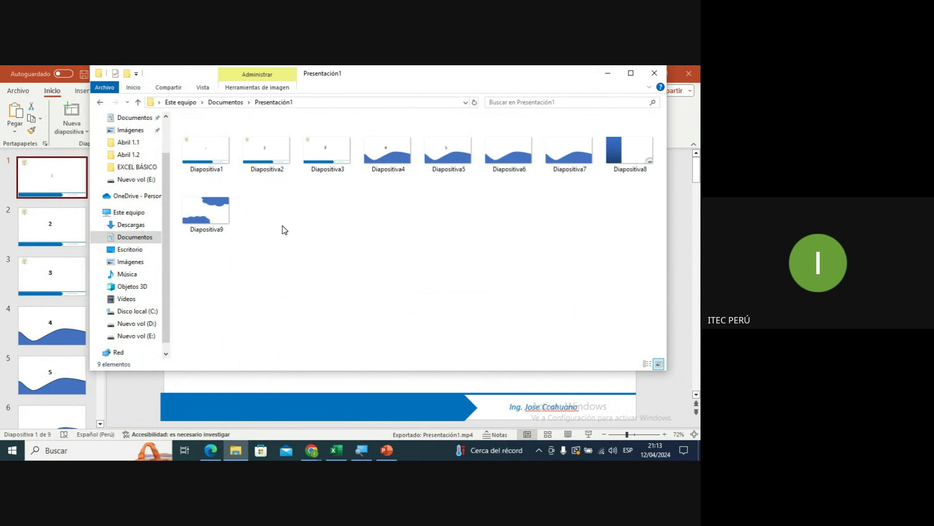
left_click(654, 73)
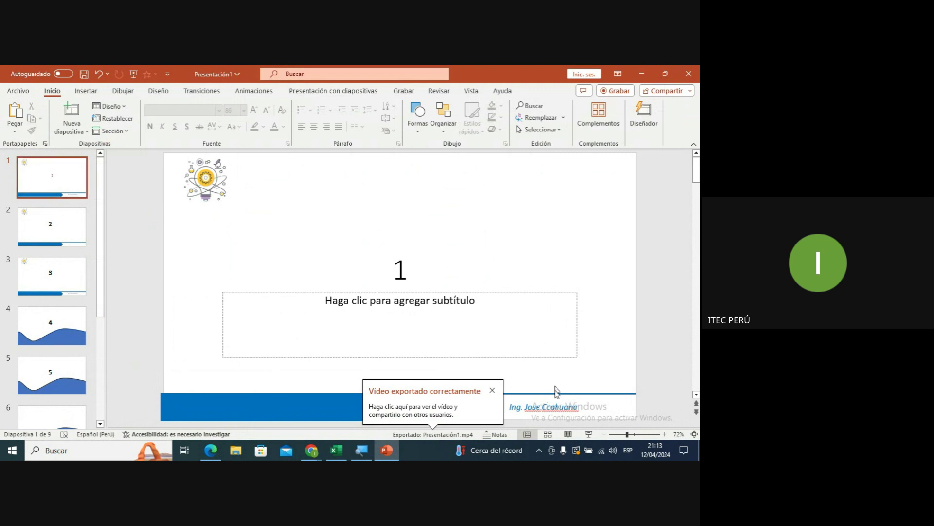
left_click(235, 450)
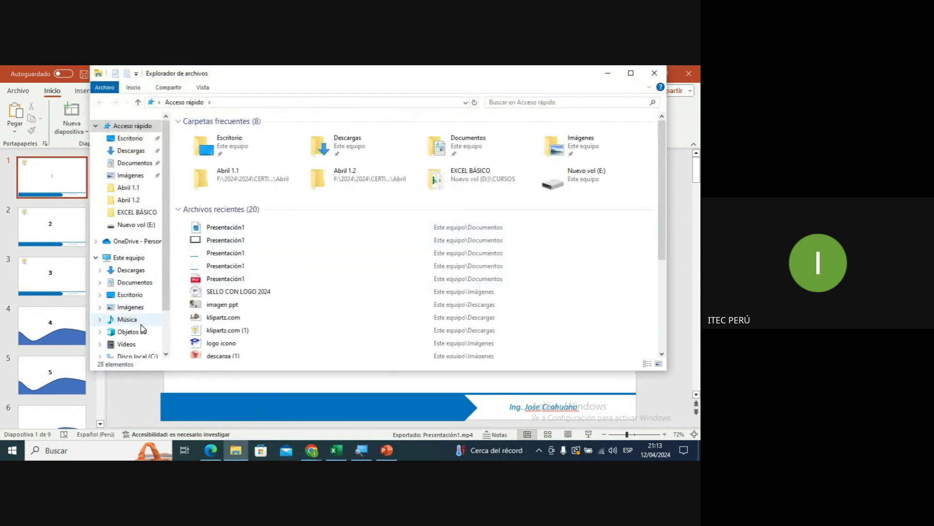
left_click(139, 283)
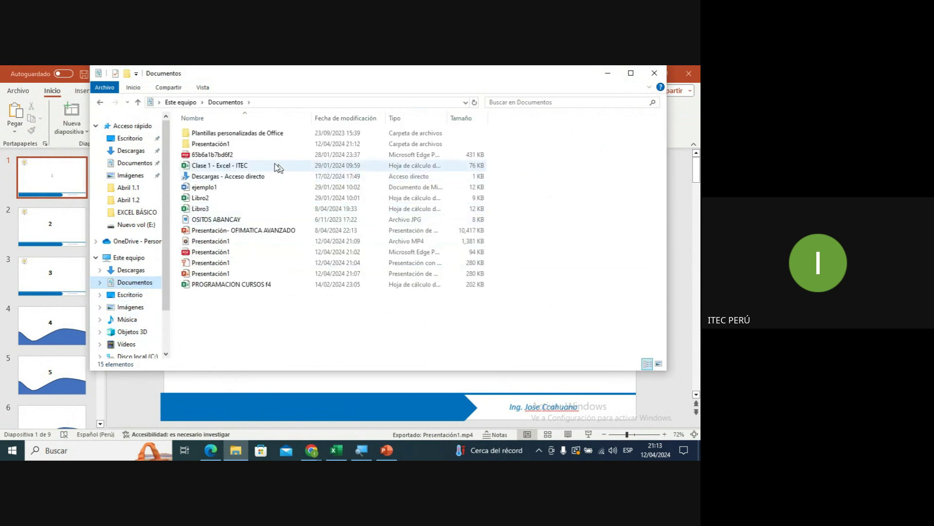
left_click(225, 152)
double_click(225, 152)
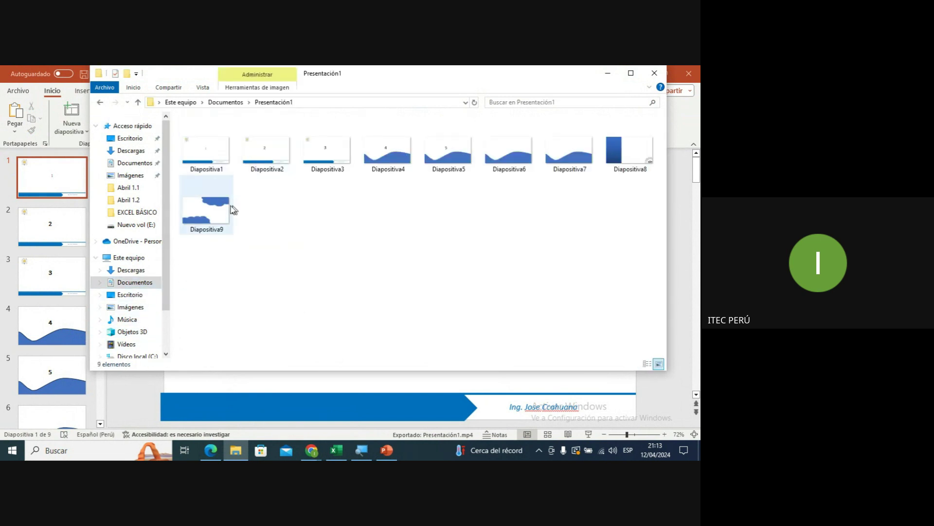
Open the exported slide images in Fotos, browse back to Diapositiva1, and close the viewer
double_click(208, 166)
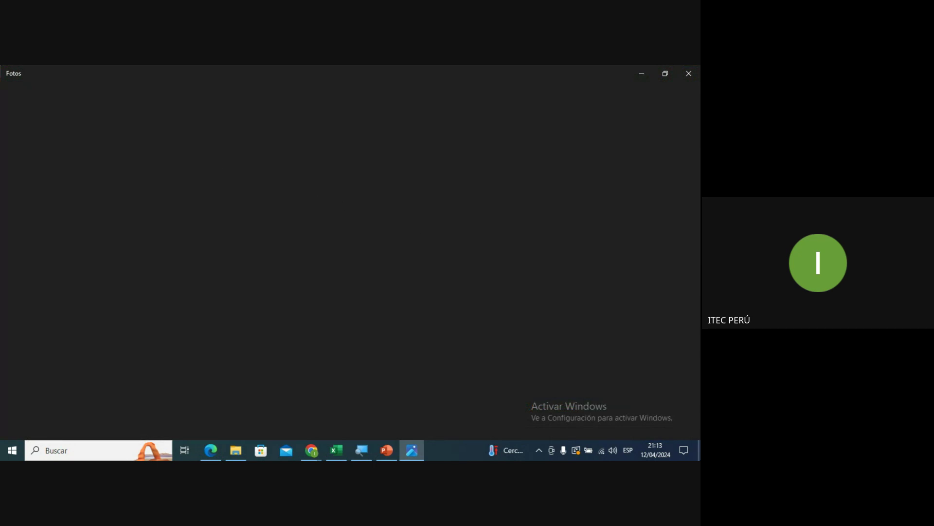
key("Right")
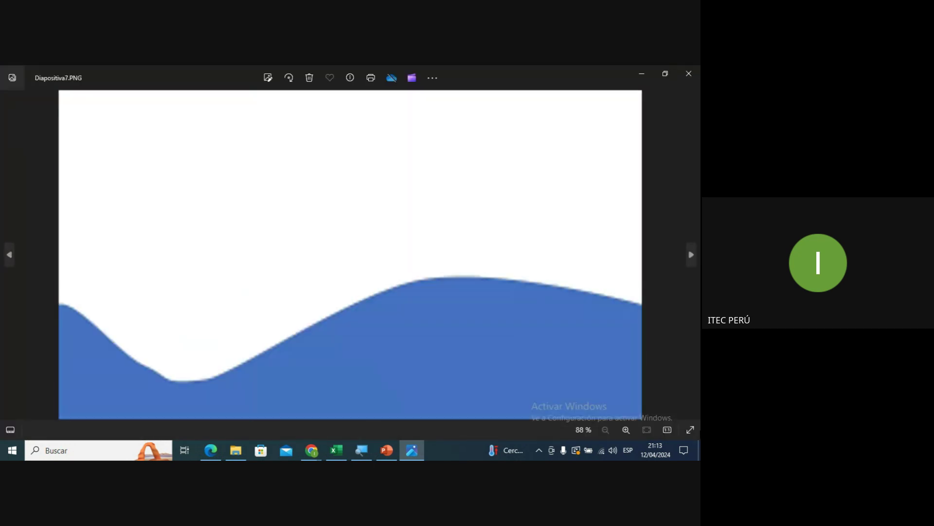
key("Left")
key("Left")
key("Left")
key("Left")
key("Left")
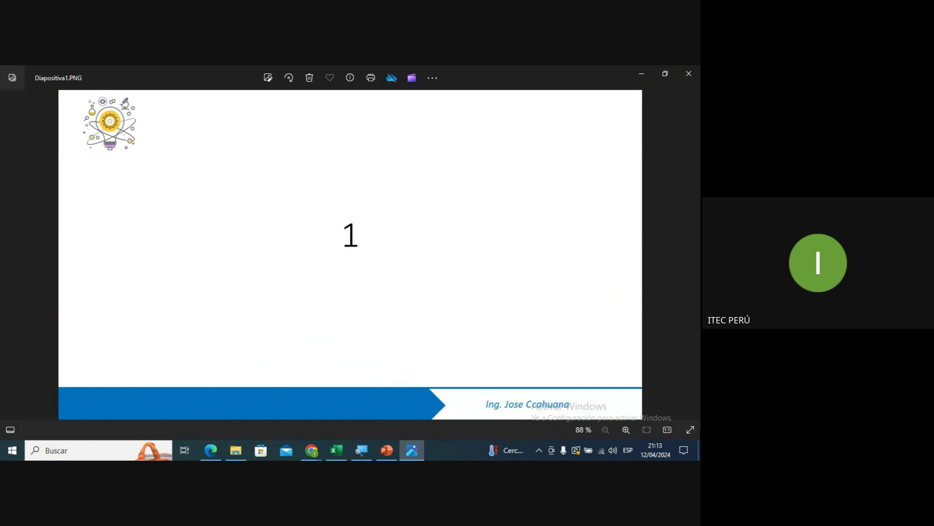
key("alt+F4")
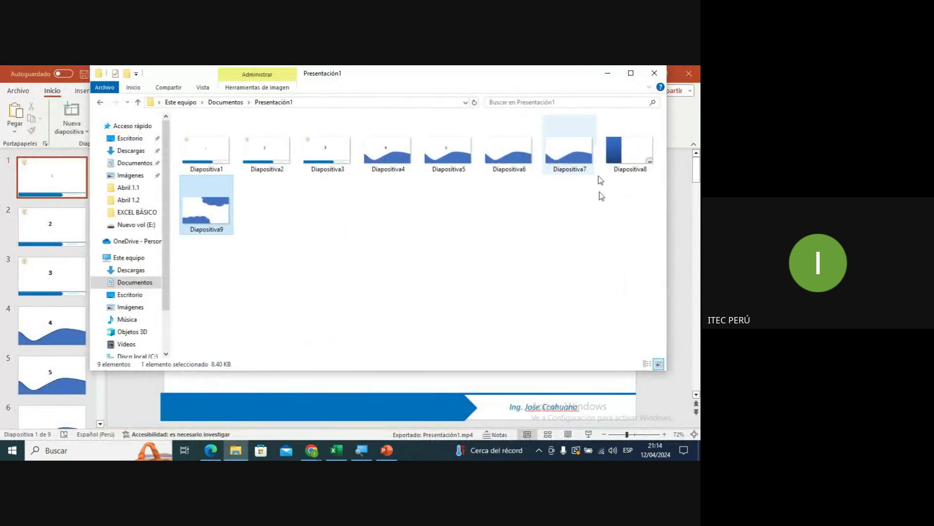
Point out the image files Diapositiva1, Diapositiva2 and Diapositiva3 by selecting them one by one, and return to PowerPoint
left_click(210, 161)
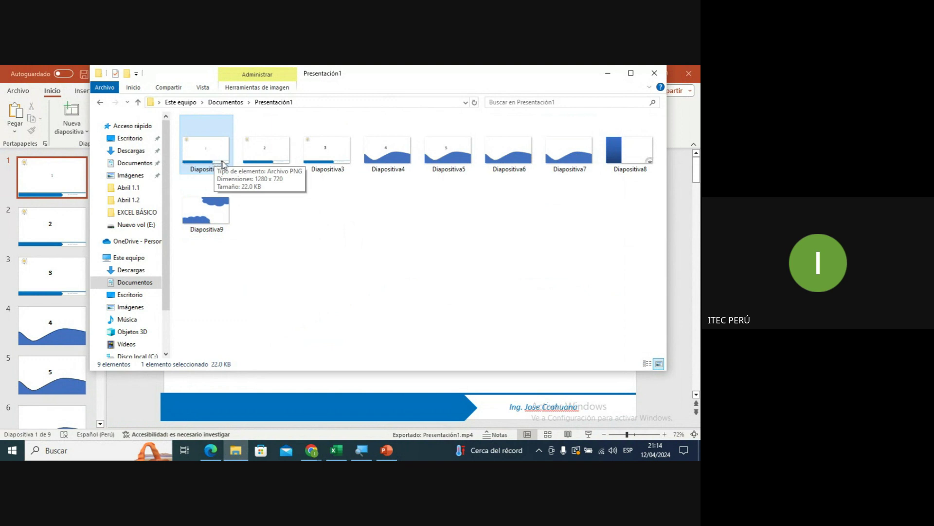
left_click(385, 209)
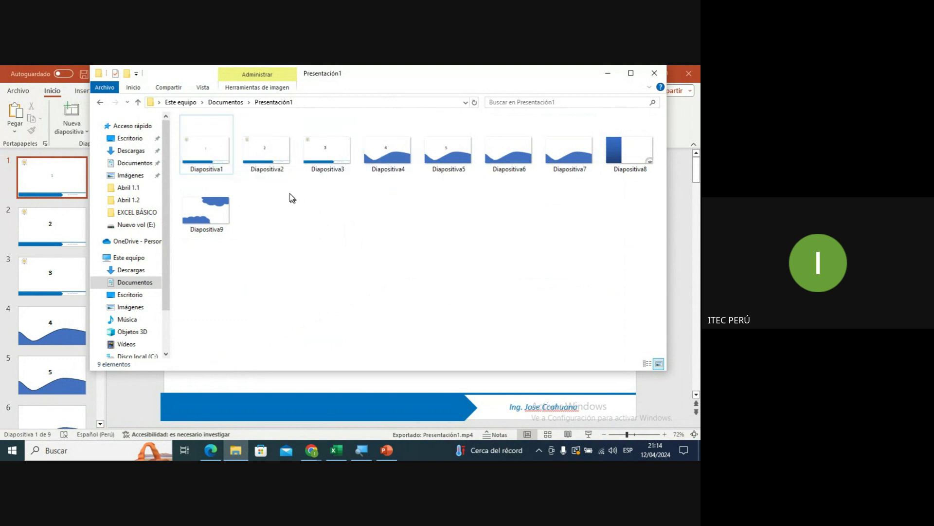
left_click(273, 169)
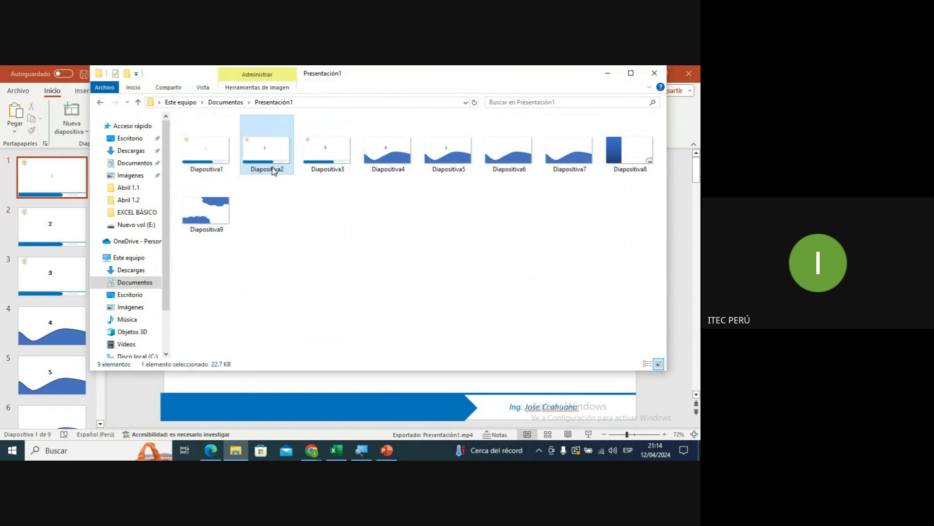
left_click(226, 170)
left_click(267, 168)
left_click(312, 166)
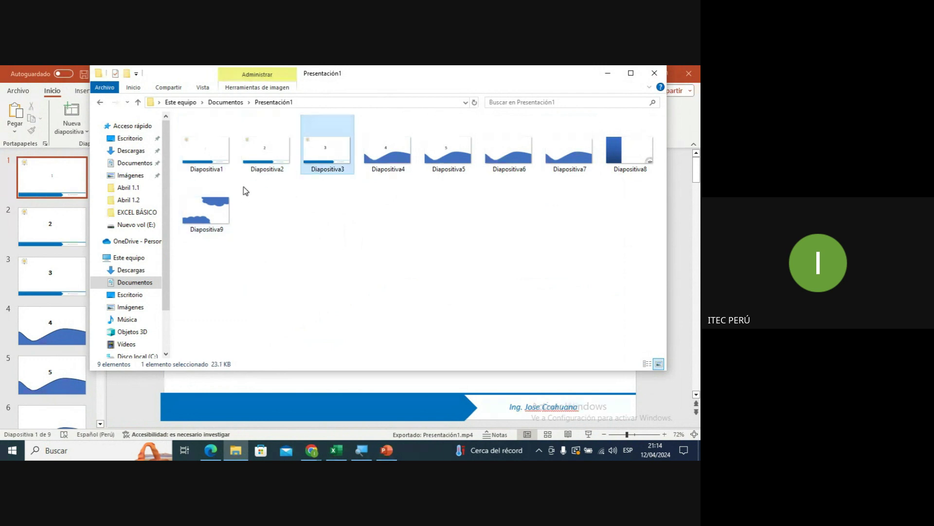
left_click(275, 406)
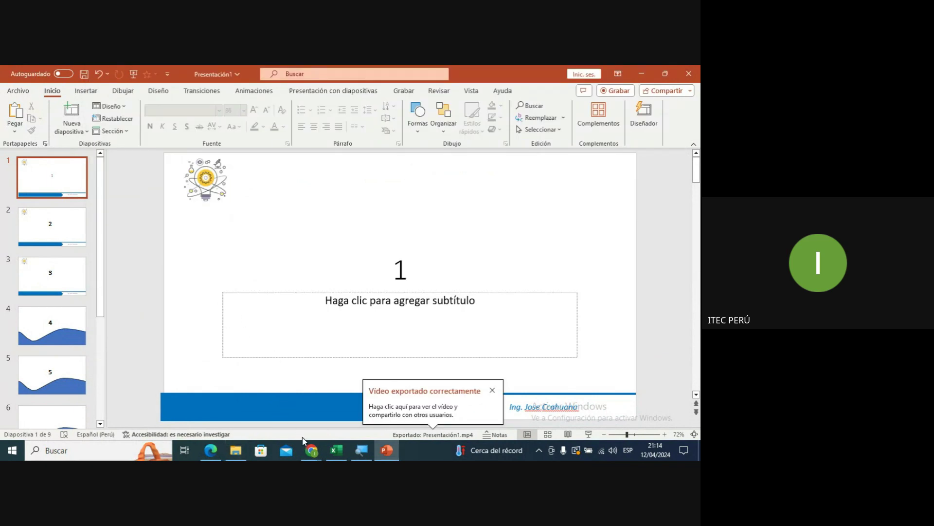
Switch to the Google Meet call in Chrome and place the cursor in the chat message field
mouse_move(312, 451)
left_click(286, 411)
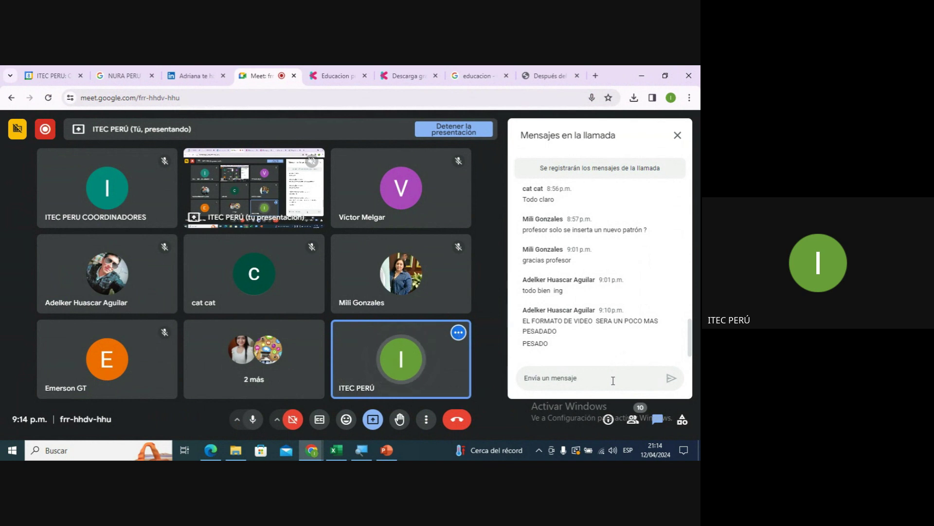
left_click(613, 380)
left_click(613, 381)
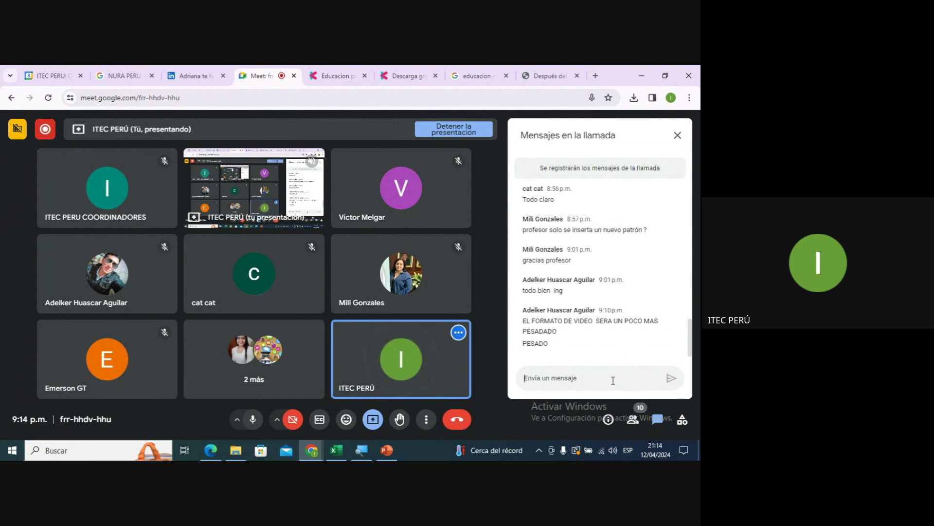